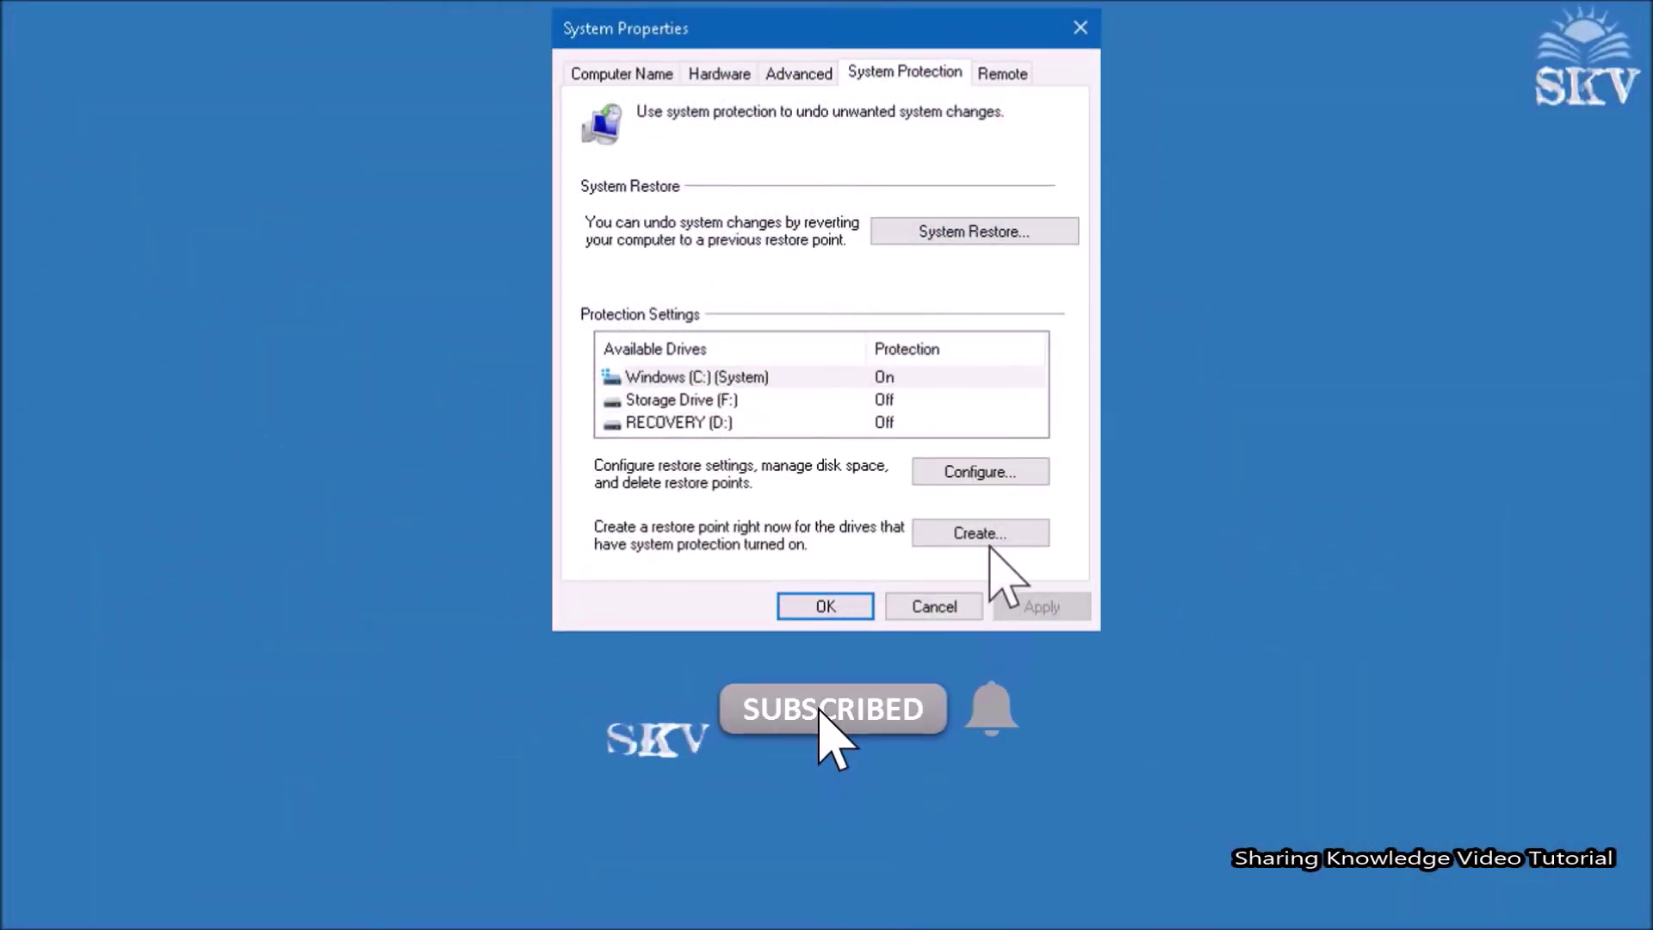
Submit a new restore point with the description 'Restore Point' for the protected C: drive
left_click(989, 540)
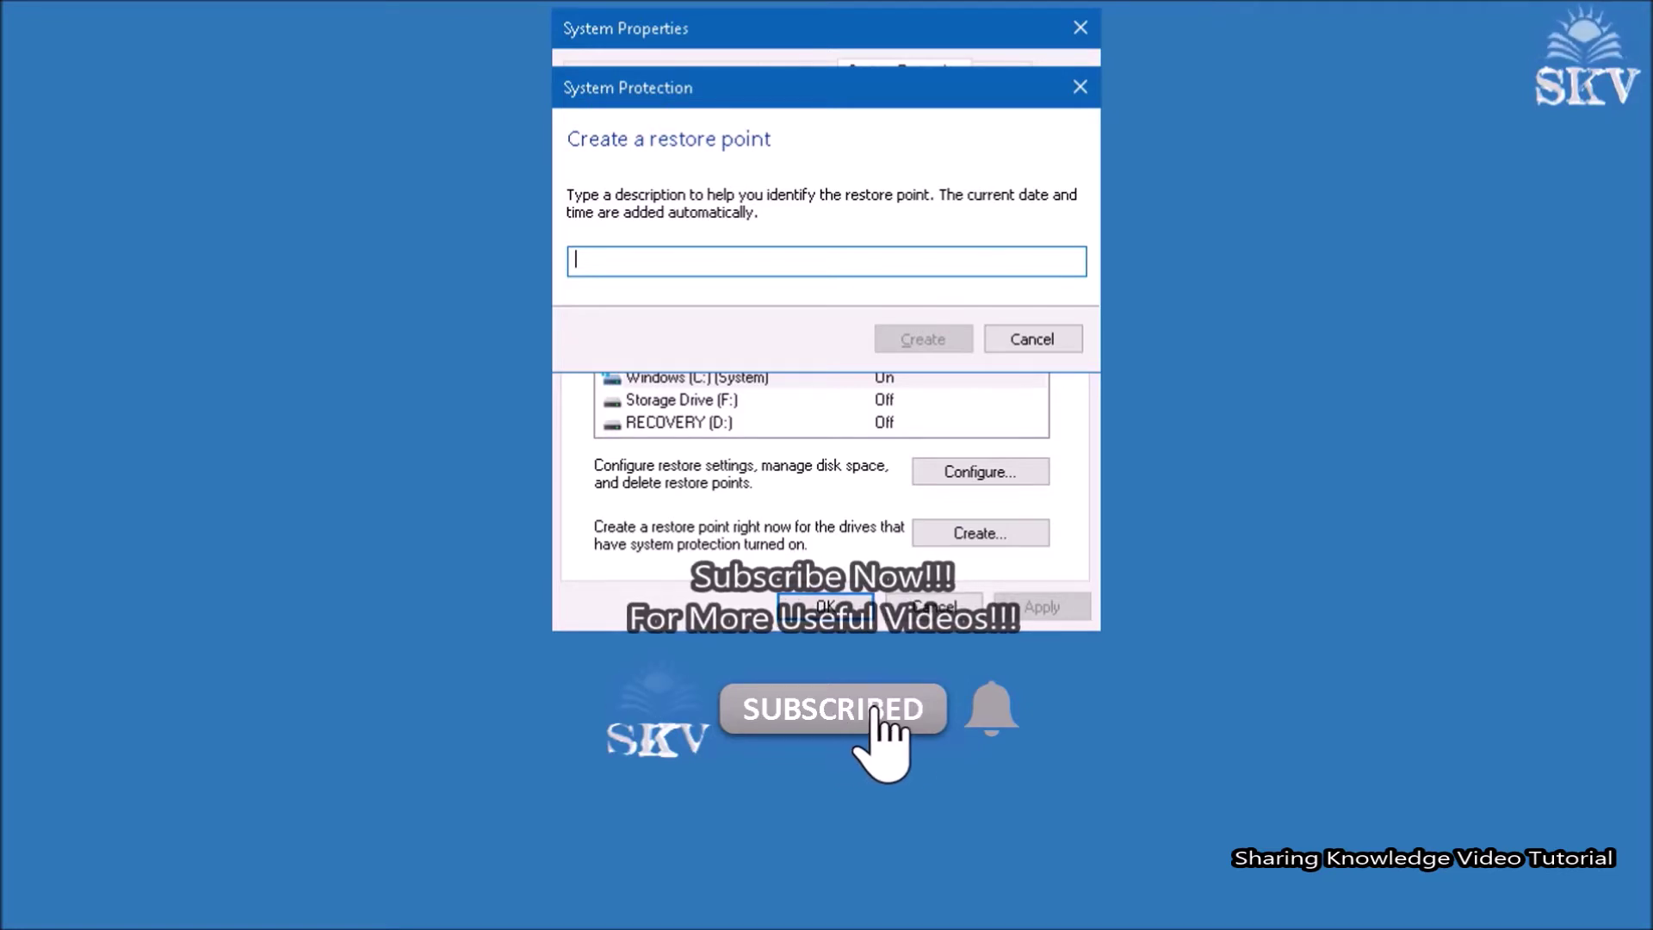
type("Restore Point")
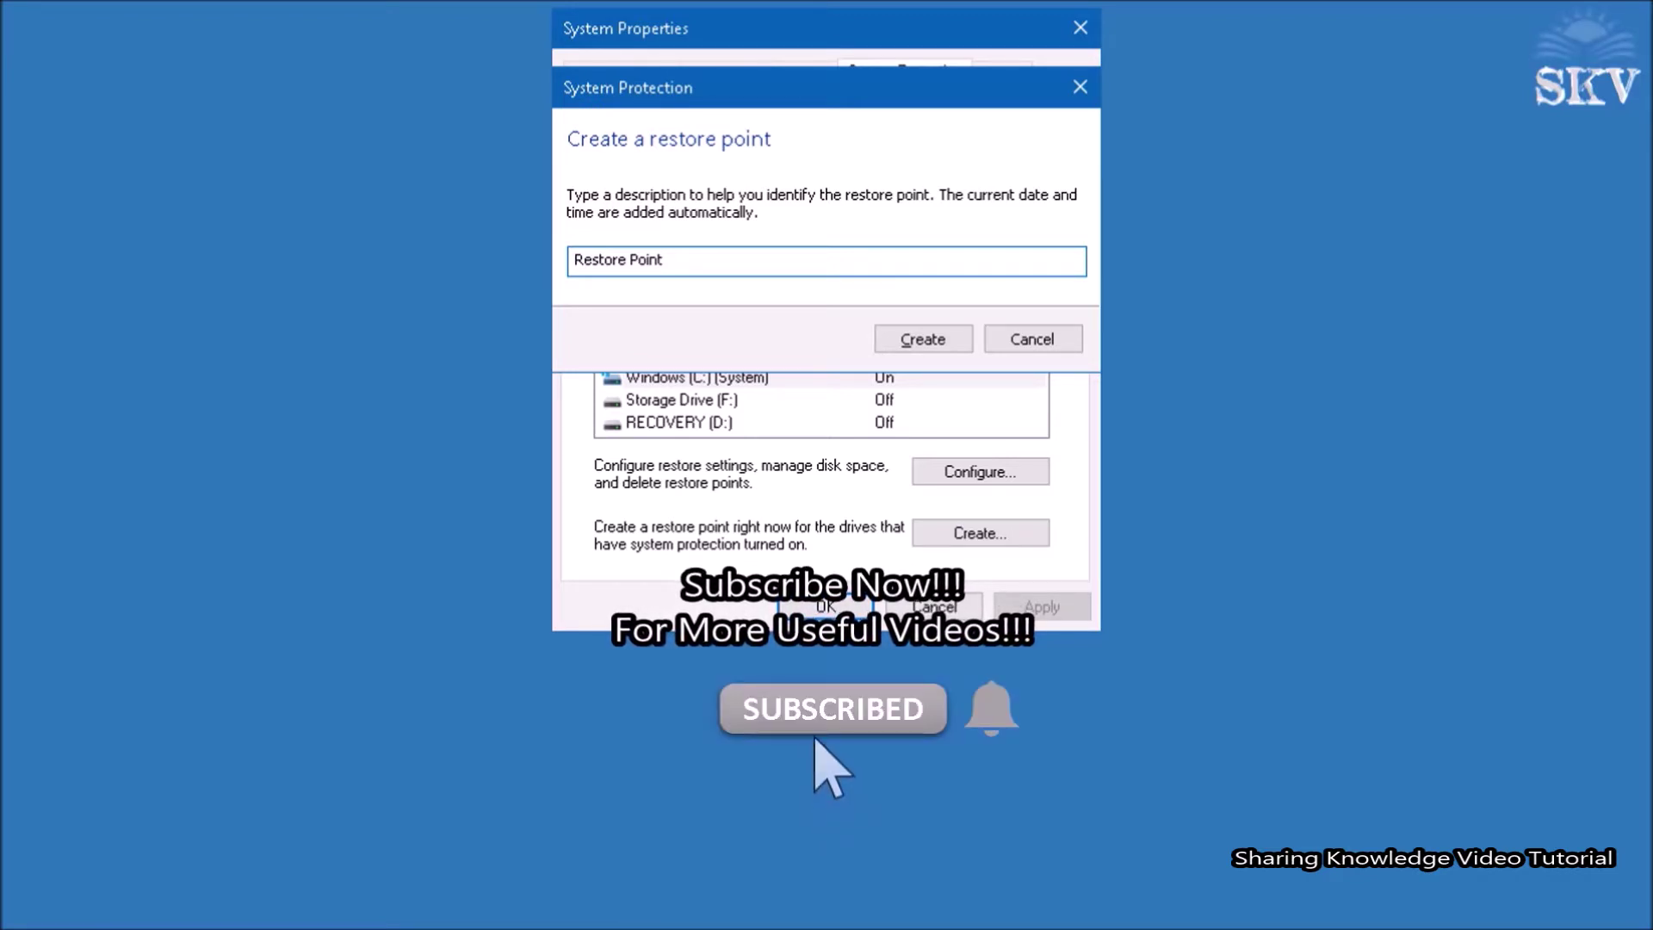
left_click(926, 346)
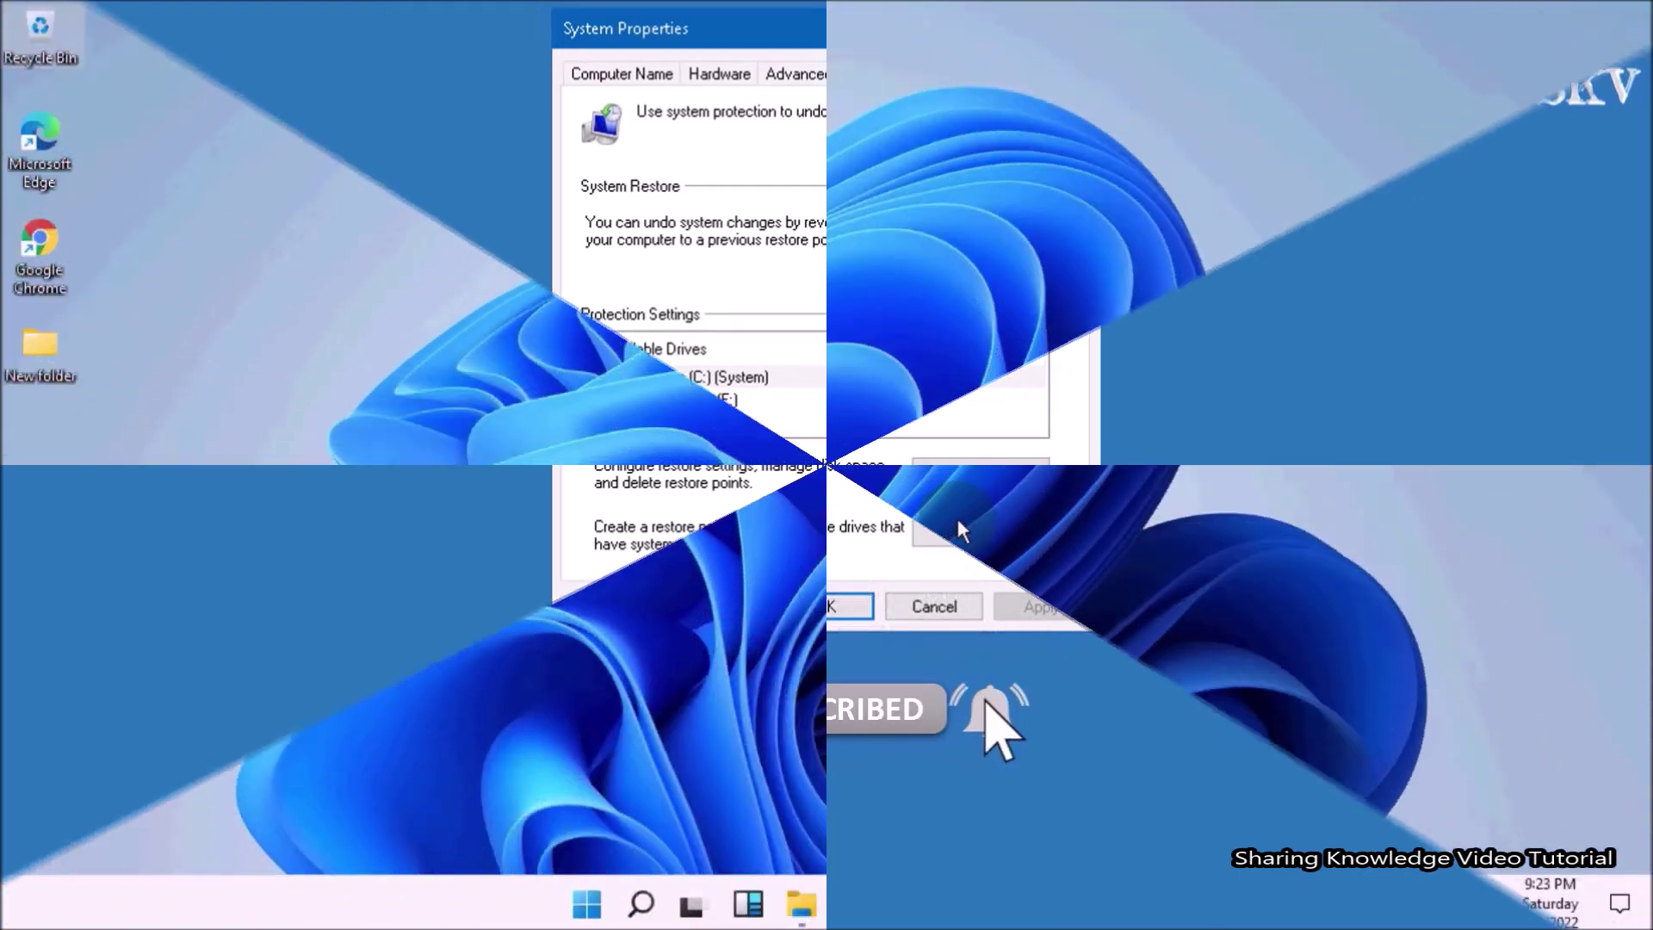
Search Windows for 'create a restore point' and launch the Control Panel result
key("super+q")
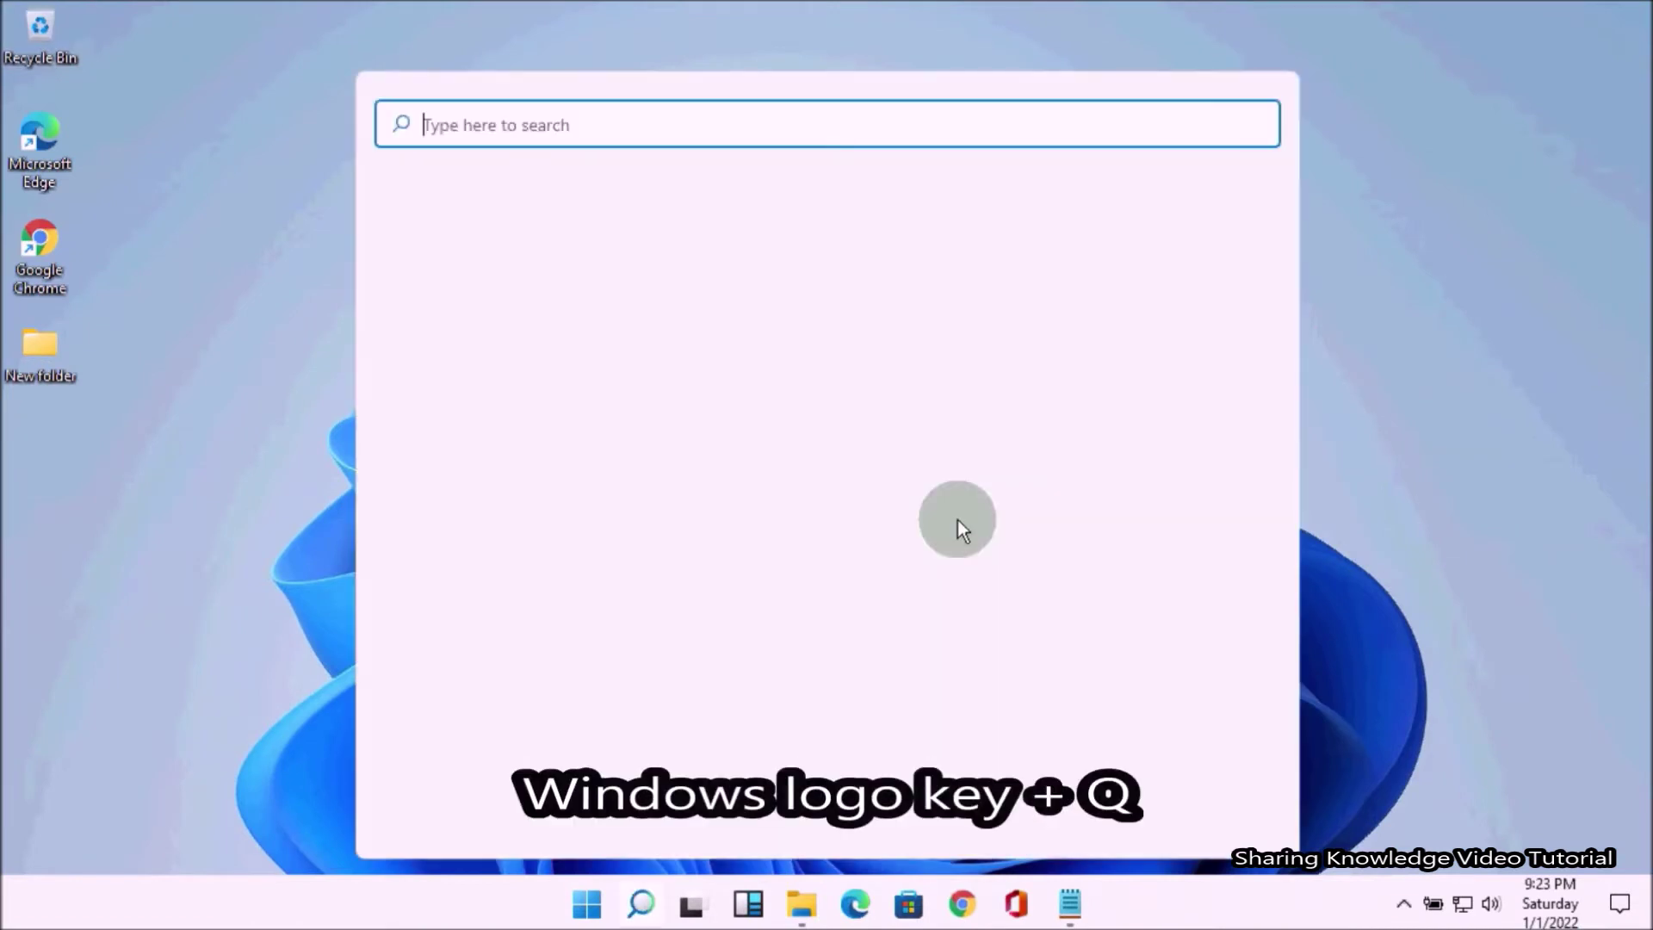
type("create a restore point")
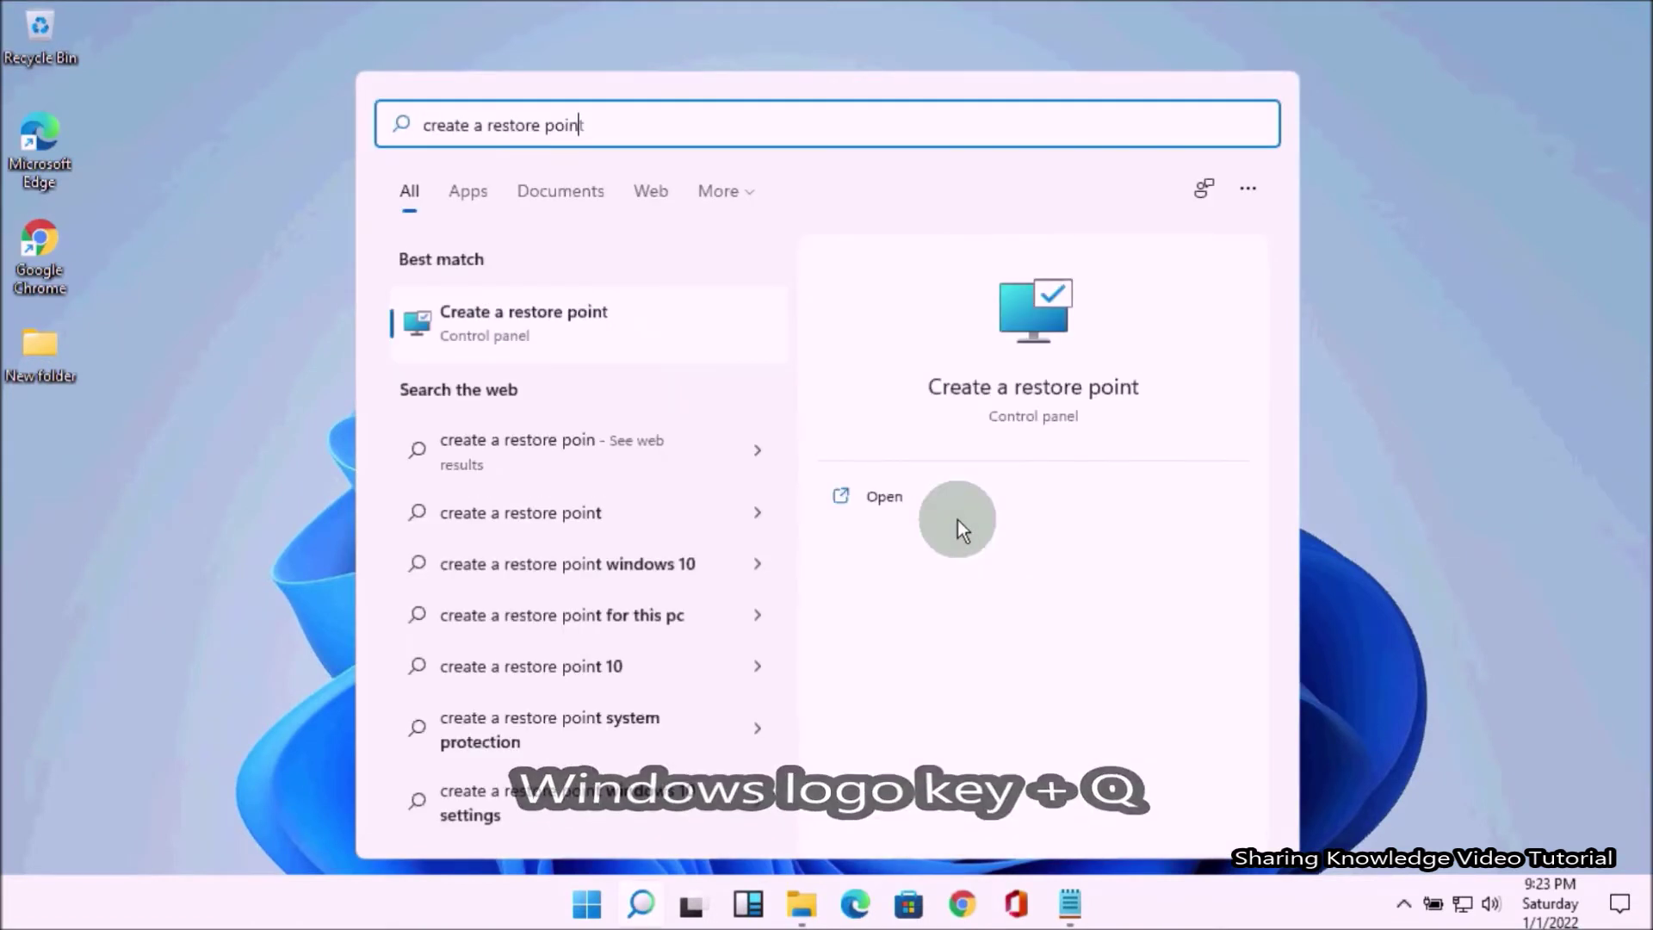
left_click(997, 384)
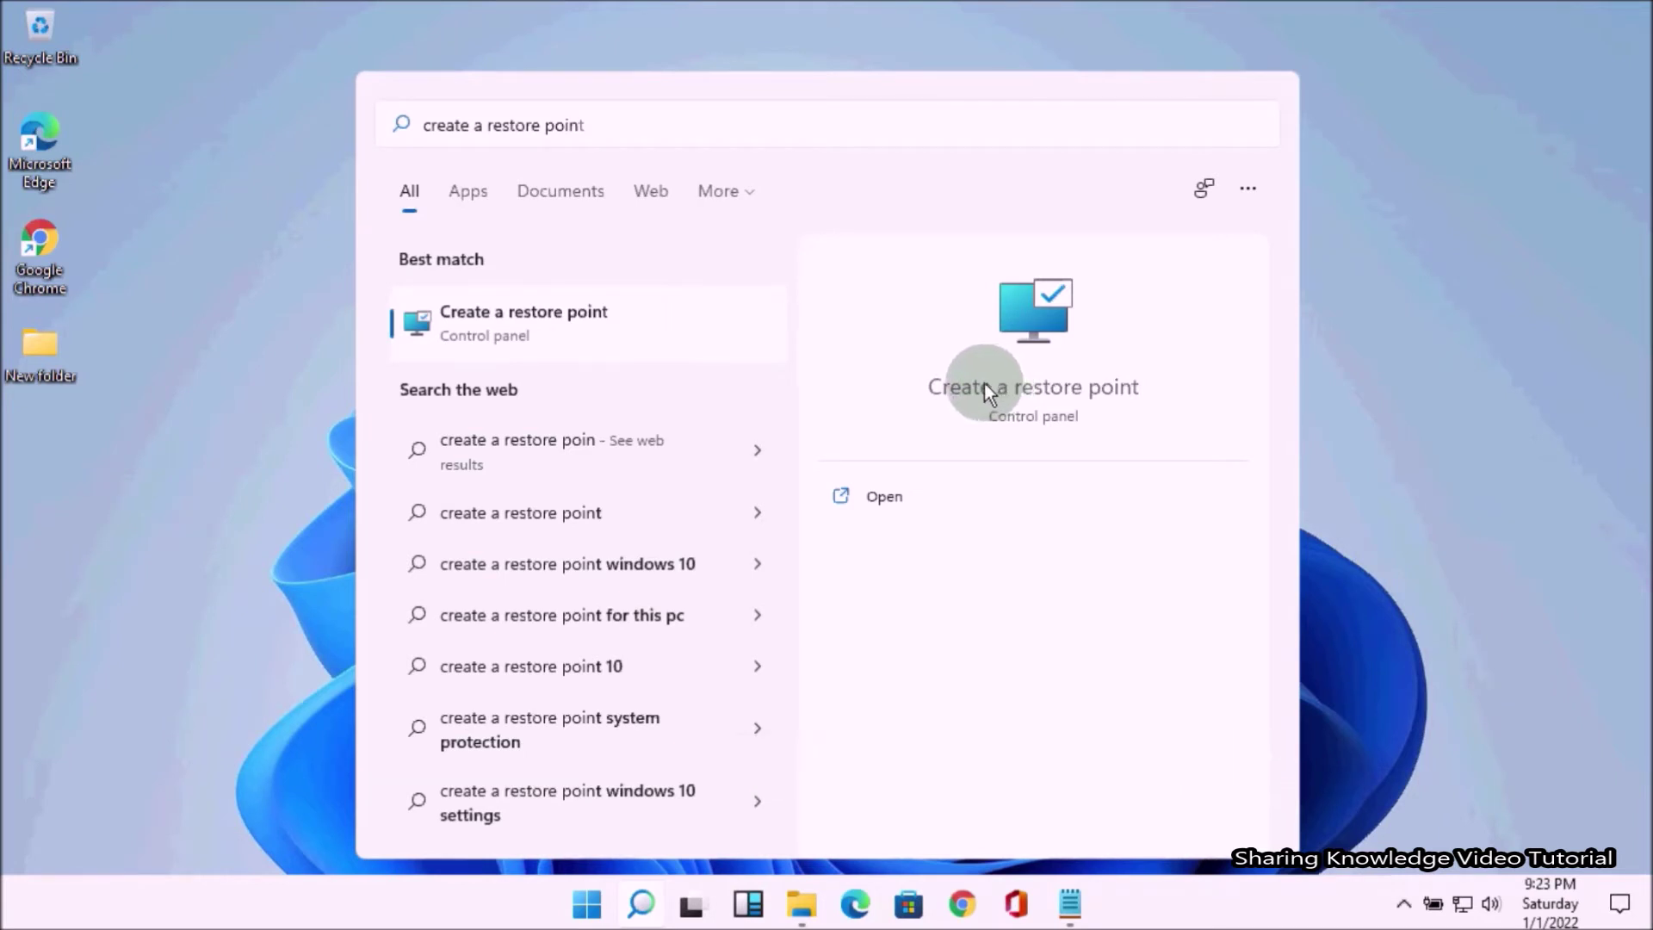
left_click(890, 497)
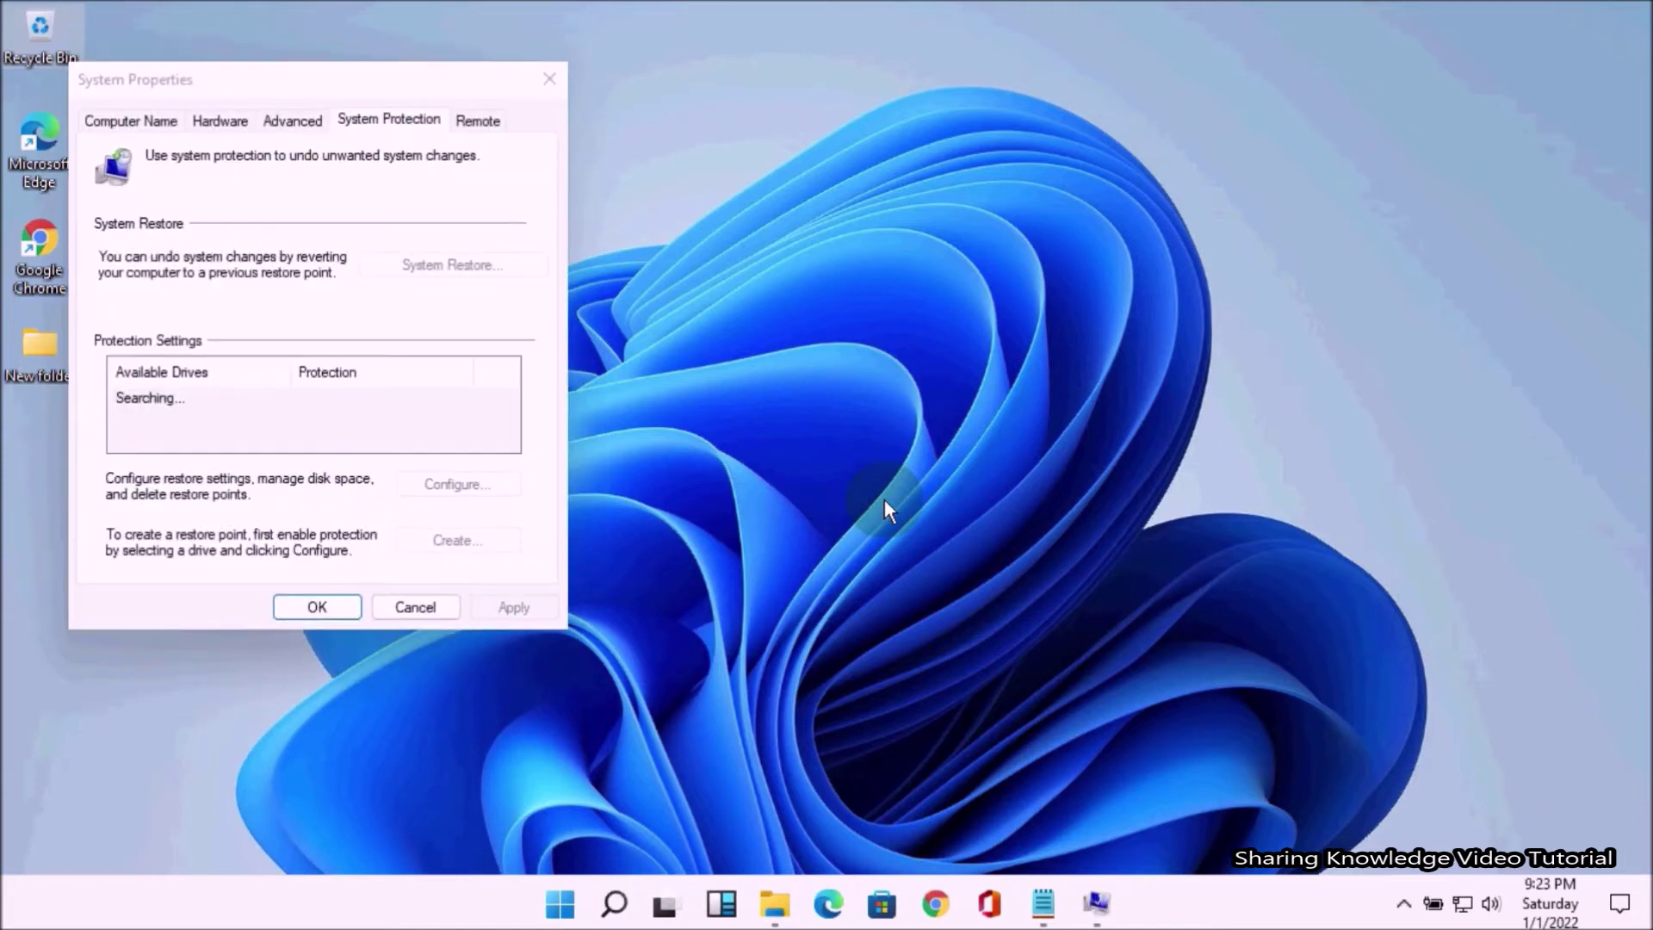
Centre the window and show the Configure protection settings for Local Disk (C:)
mouse_move(310, 72)
left_mouse_down()
mouse_move(529, 162)
mouse_move(838, 113)
left_mouse_up()
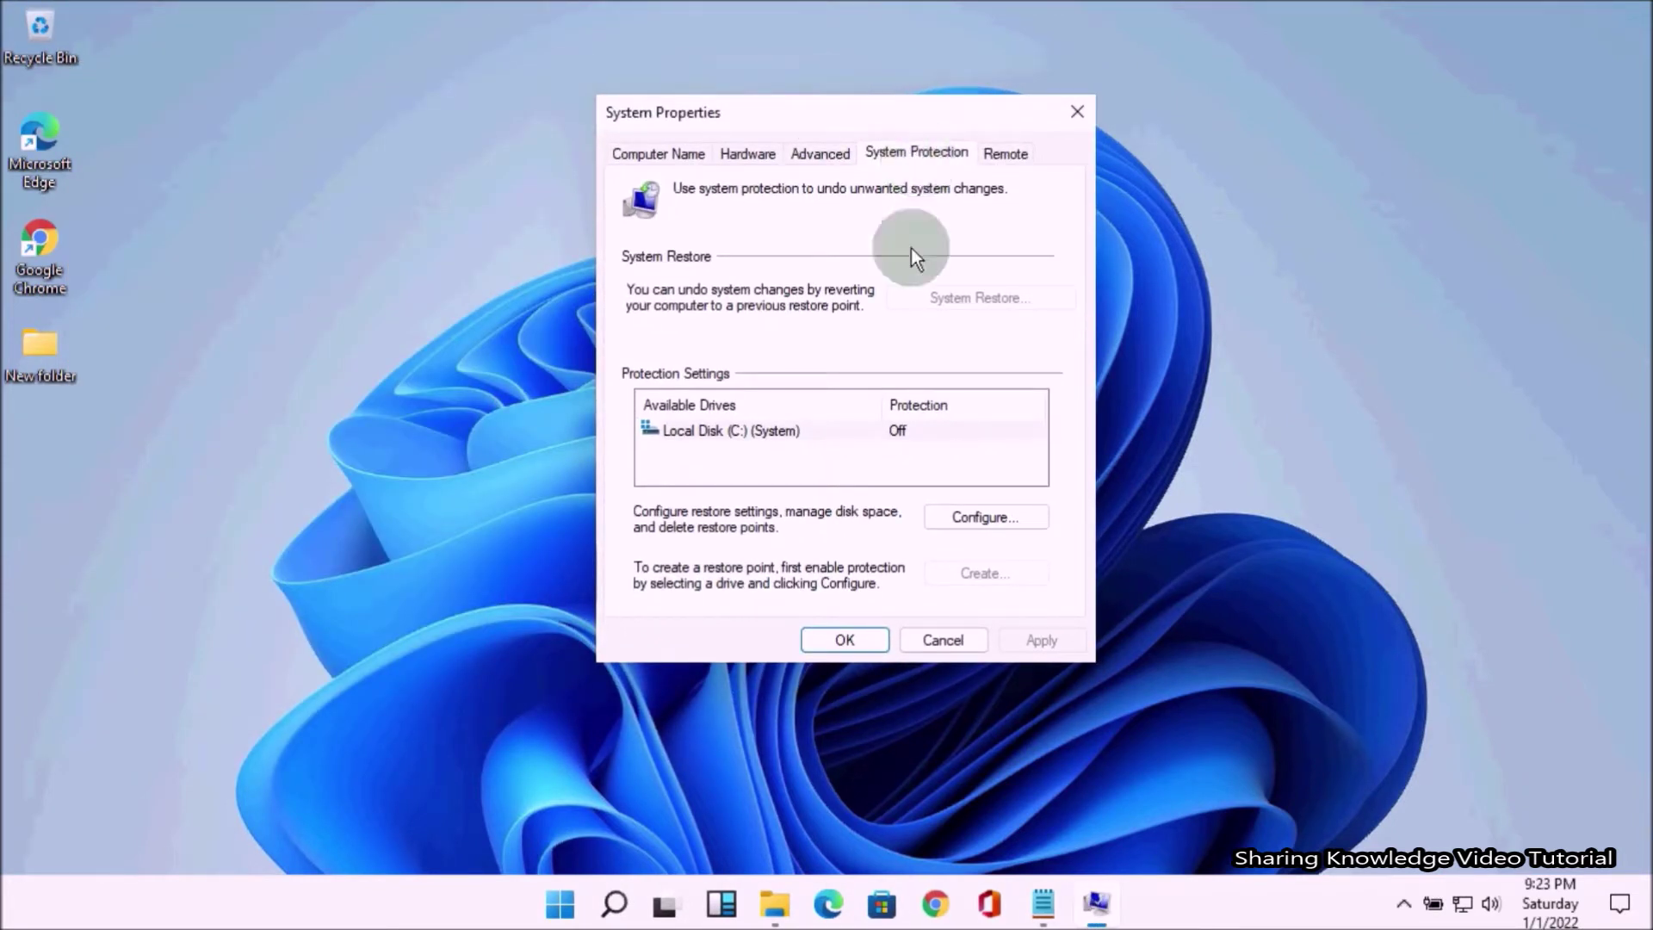
left_click(776, 434)
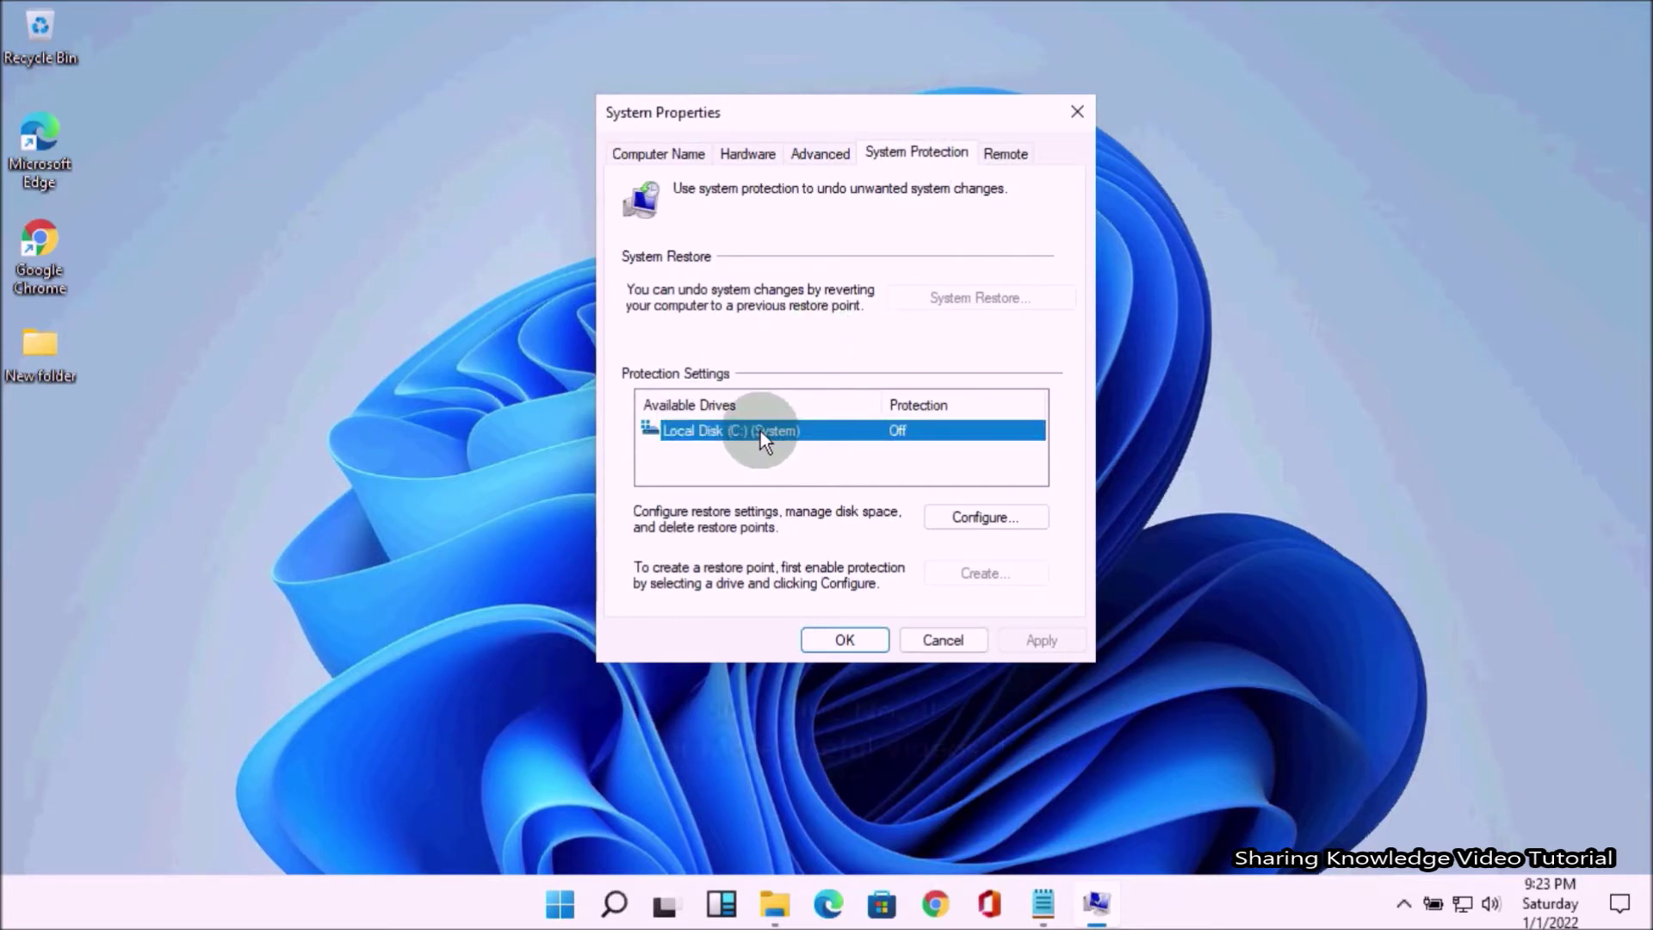
left_click(968, 518)
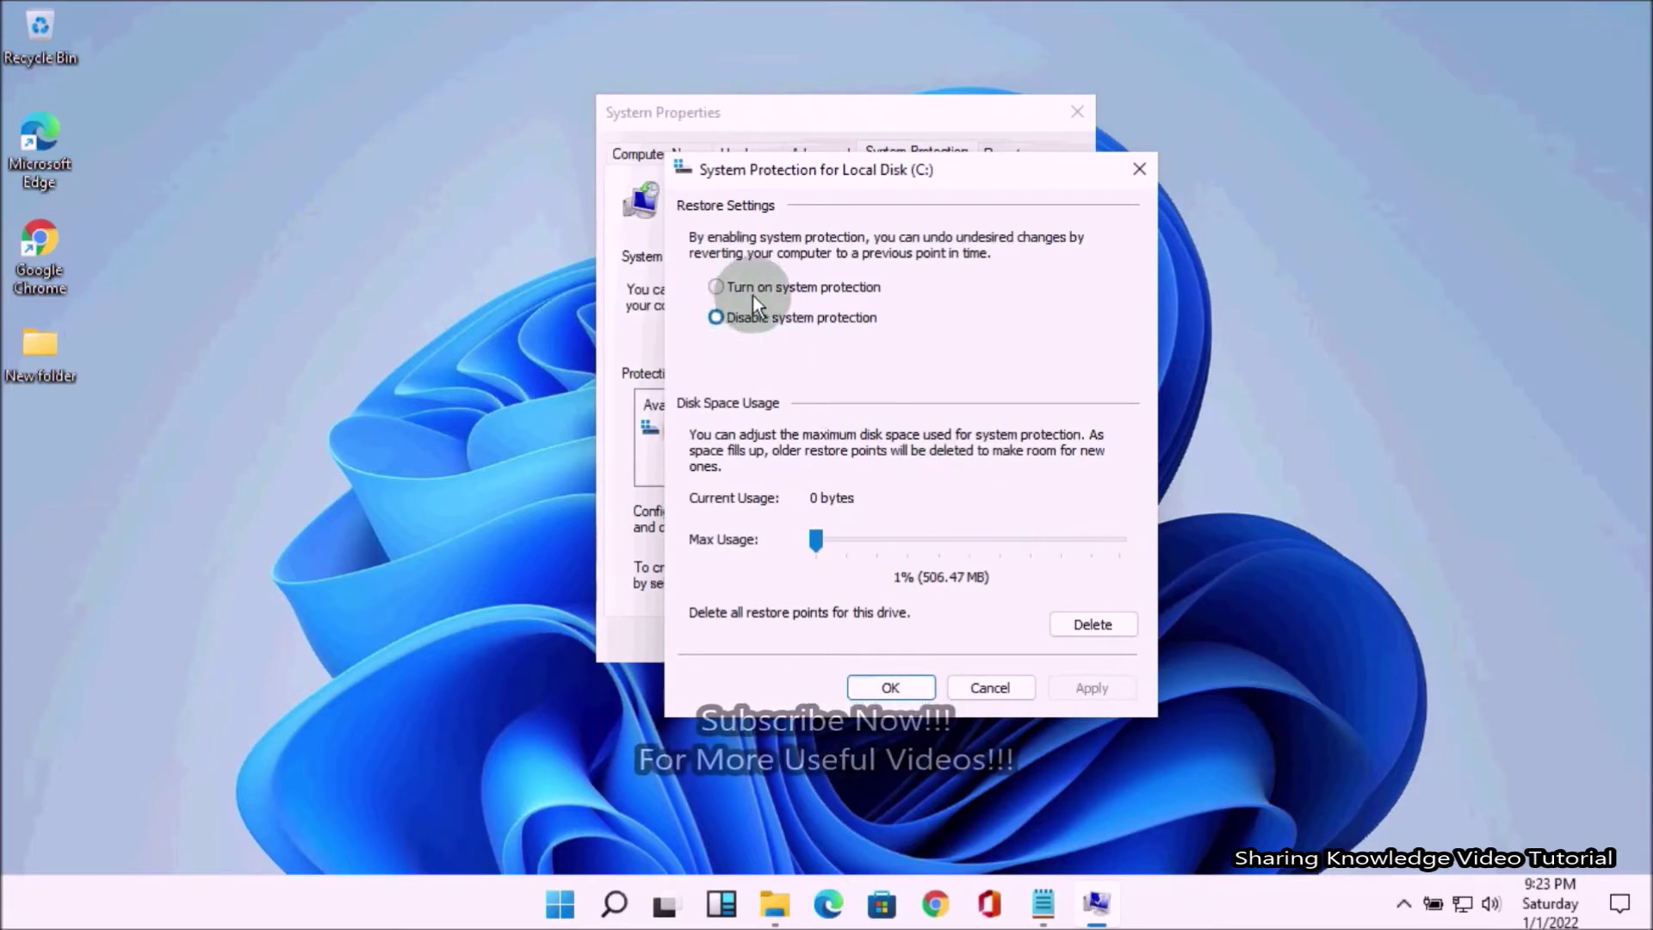
Enable 'Turn on system protection' for C: and apply it so protection reads On
left_click(718, 287)
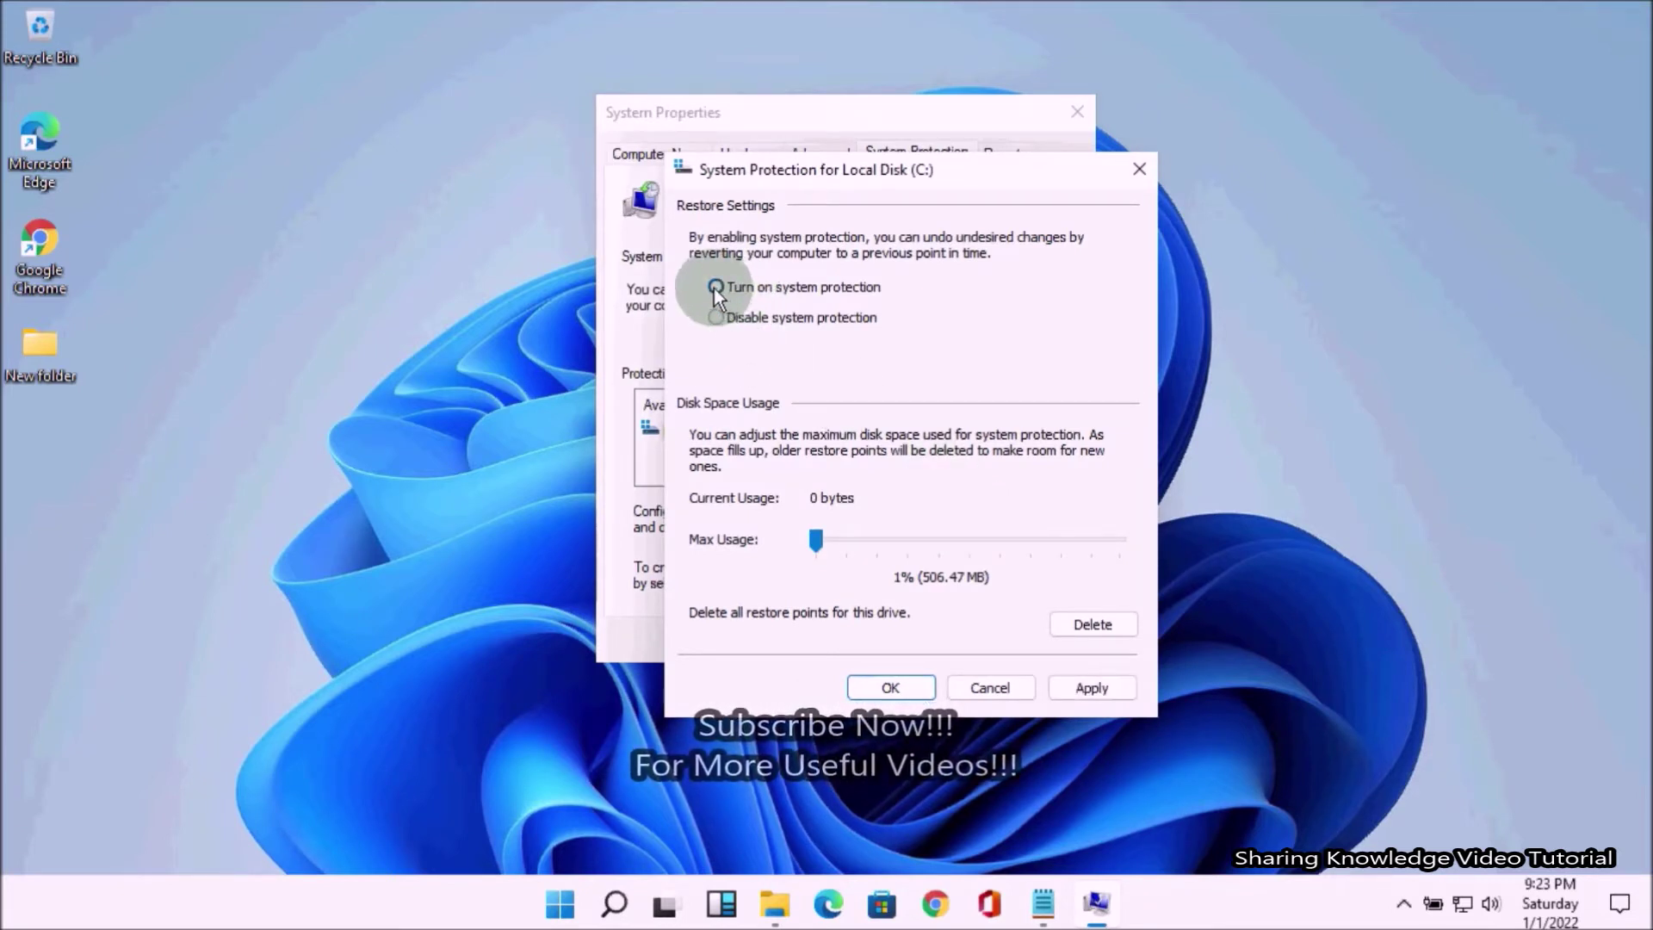
left_click(1092, 685)
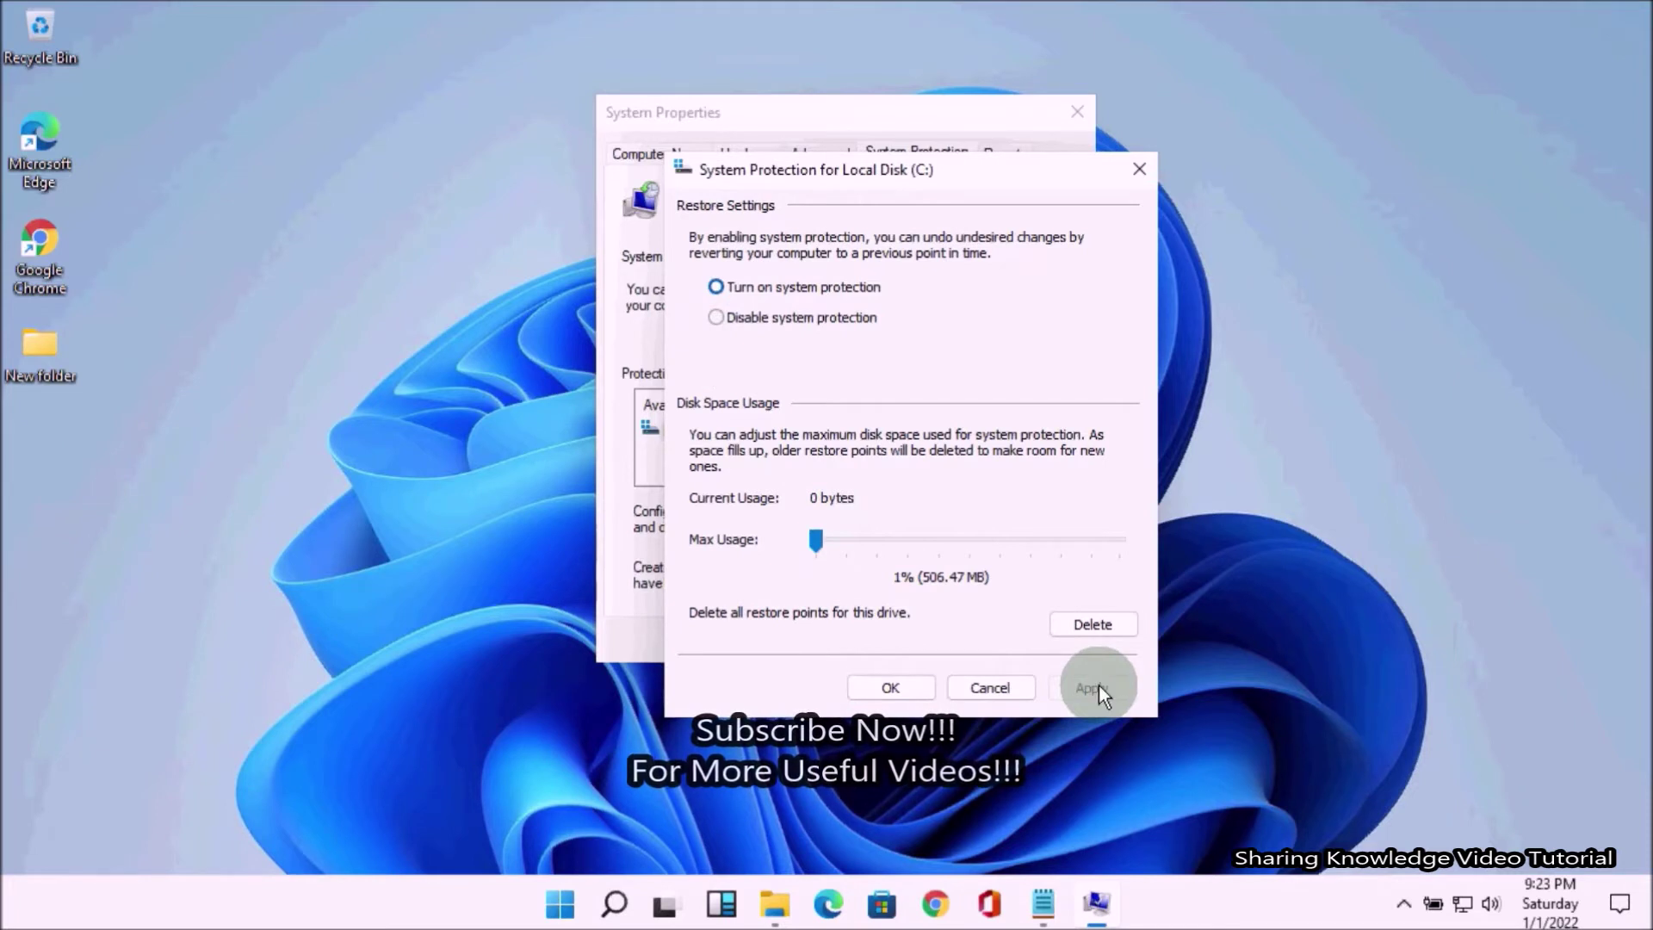
left_click(893, 687)
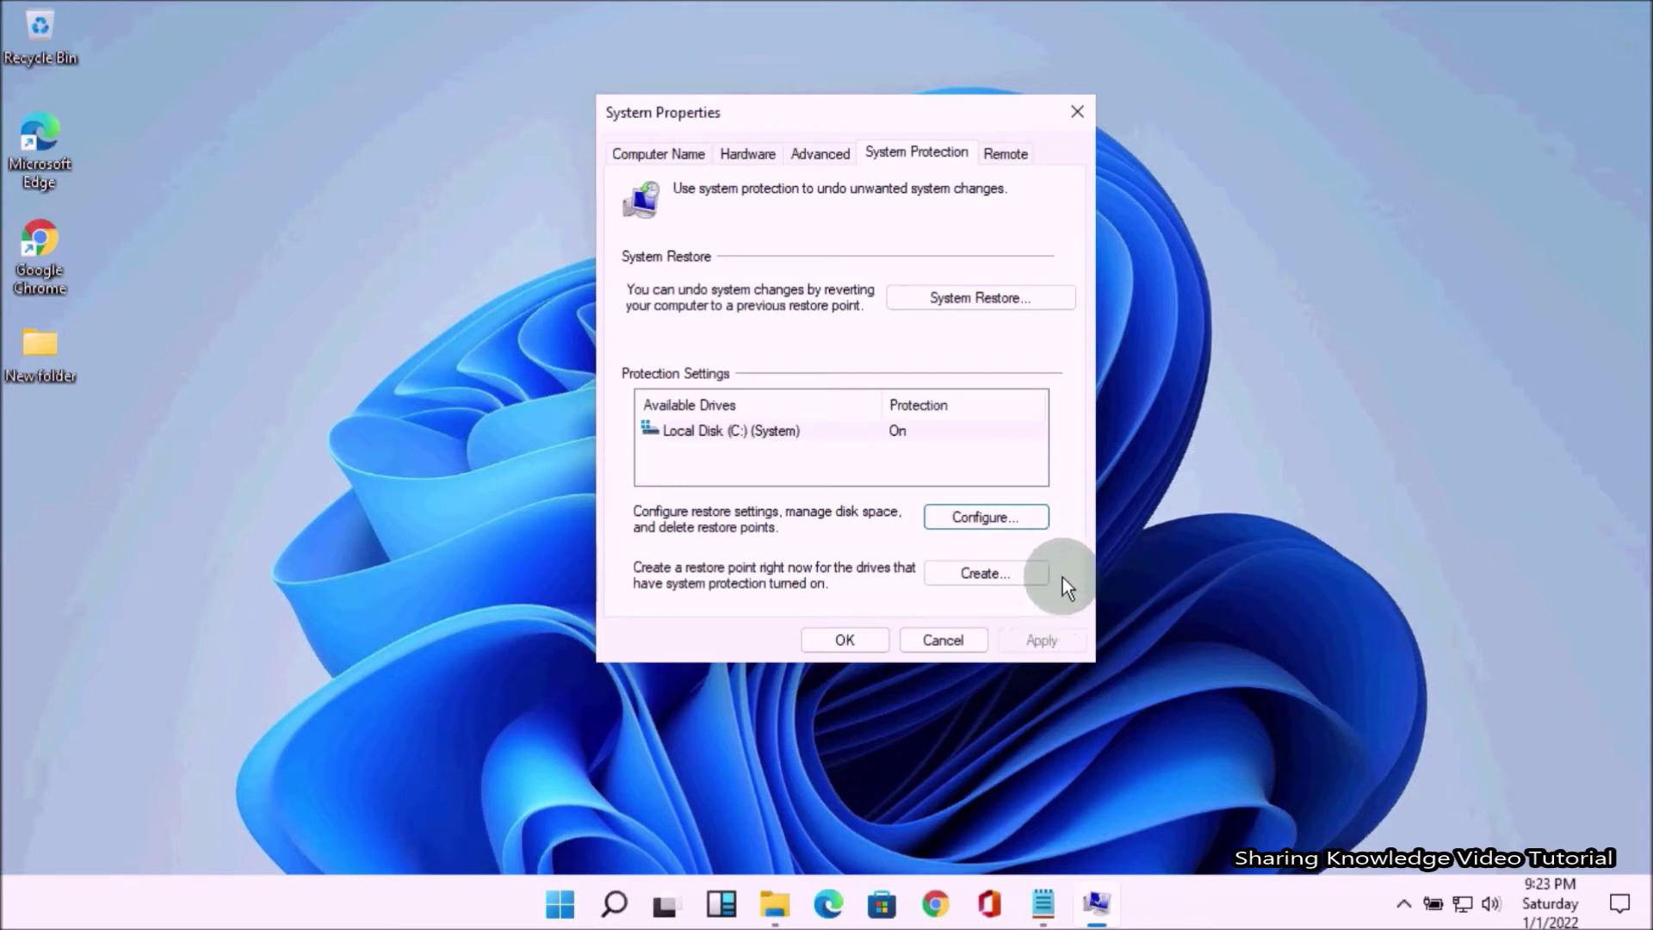
Create a restore point for C: described as 'Restore' and dismiss the success message
left_click(791, 432)
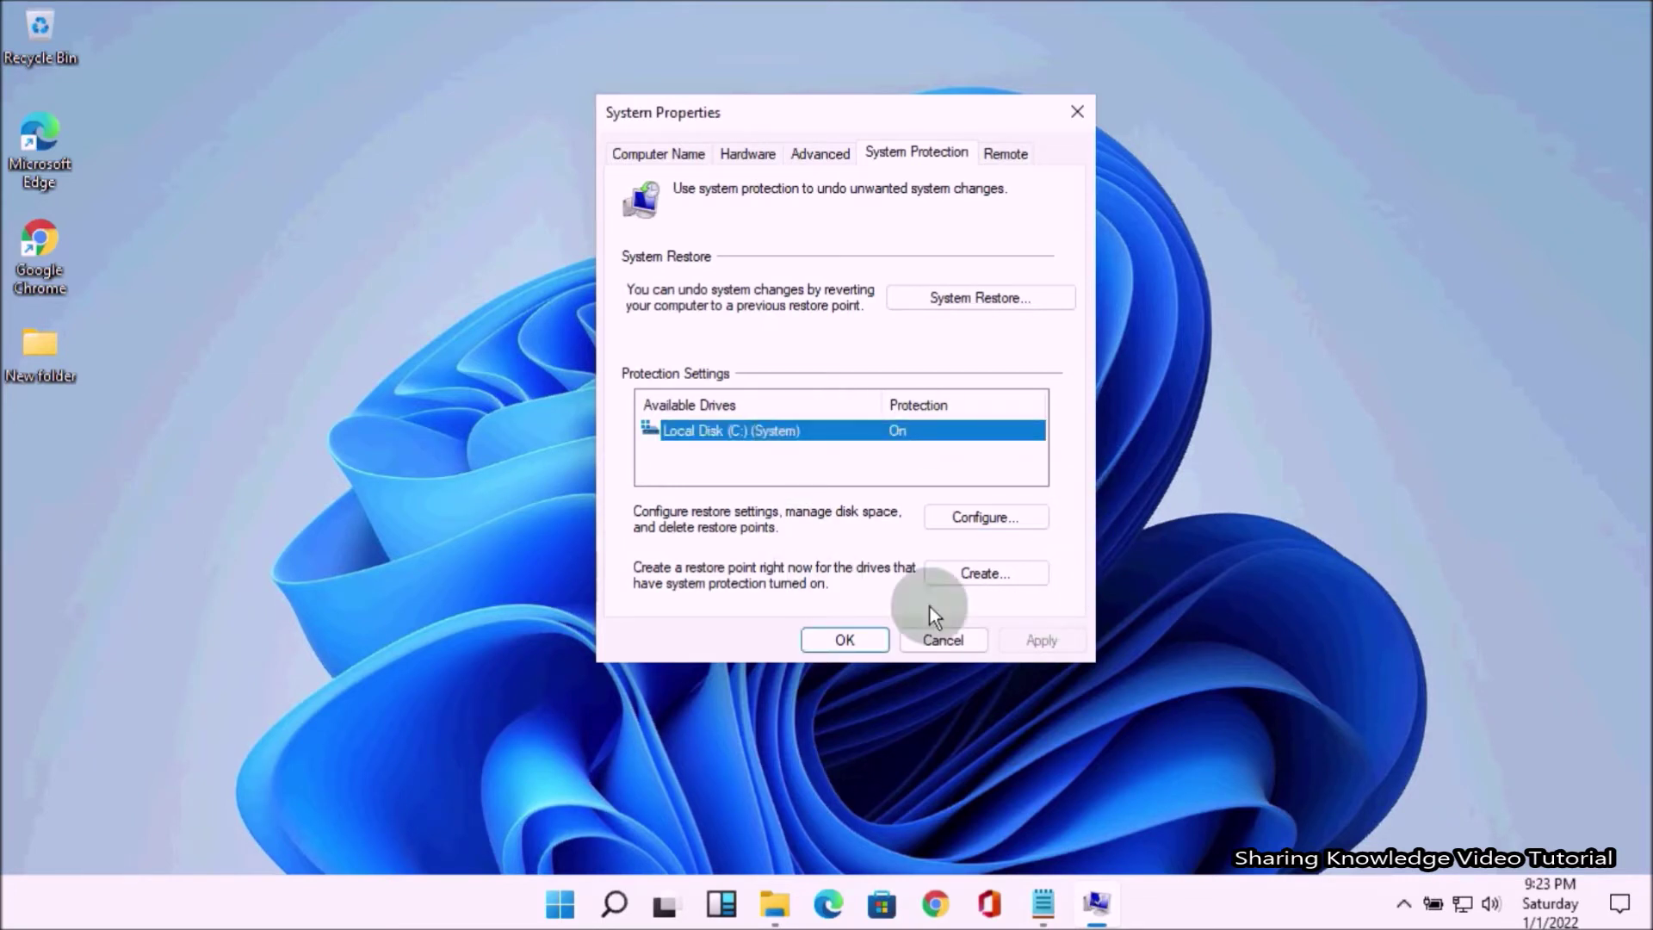
left_click(977, 573)
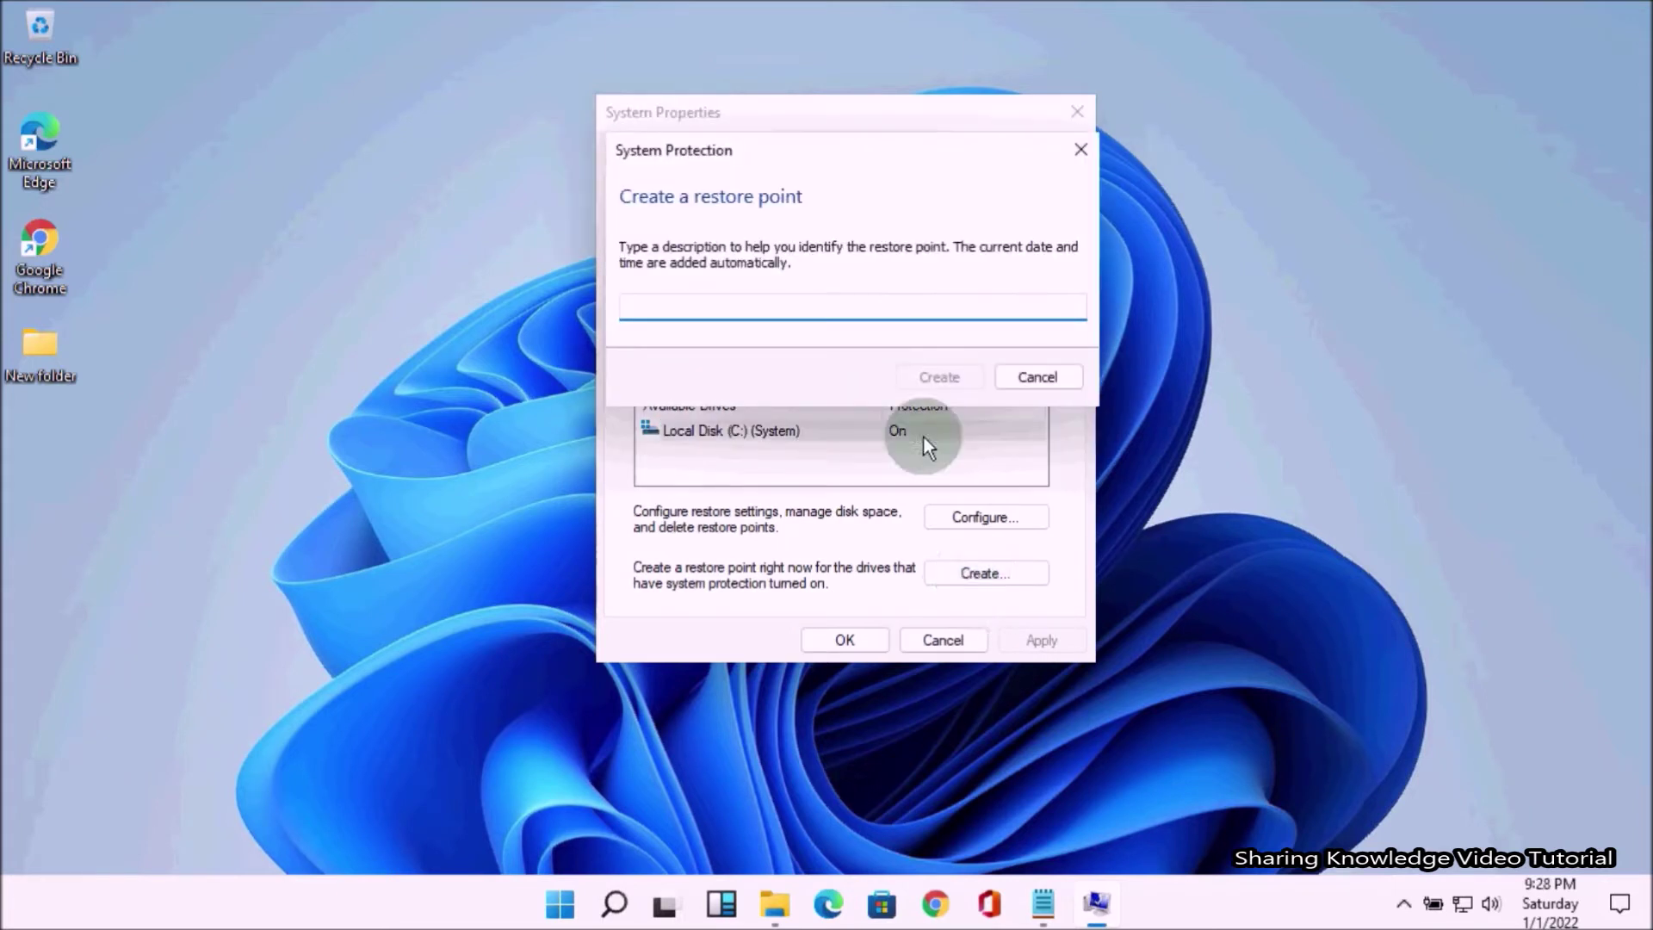
type("Restore Manually")
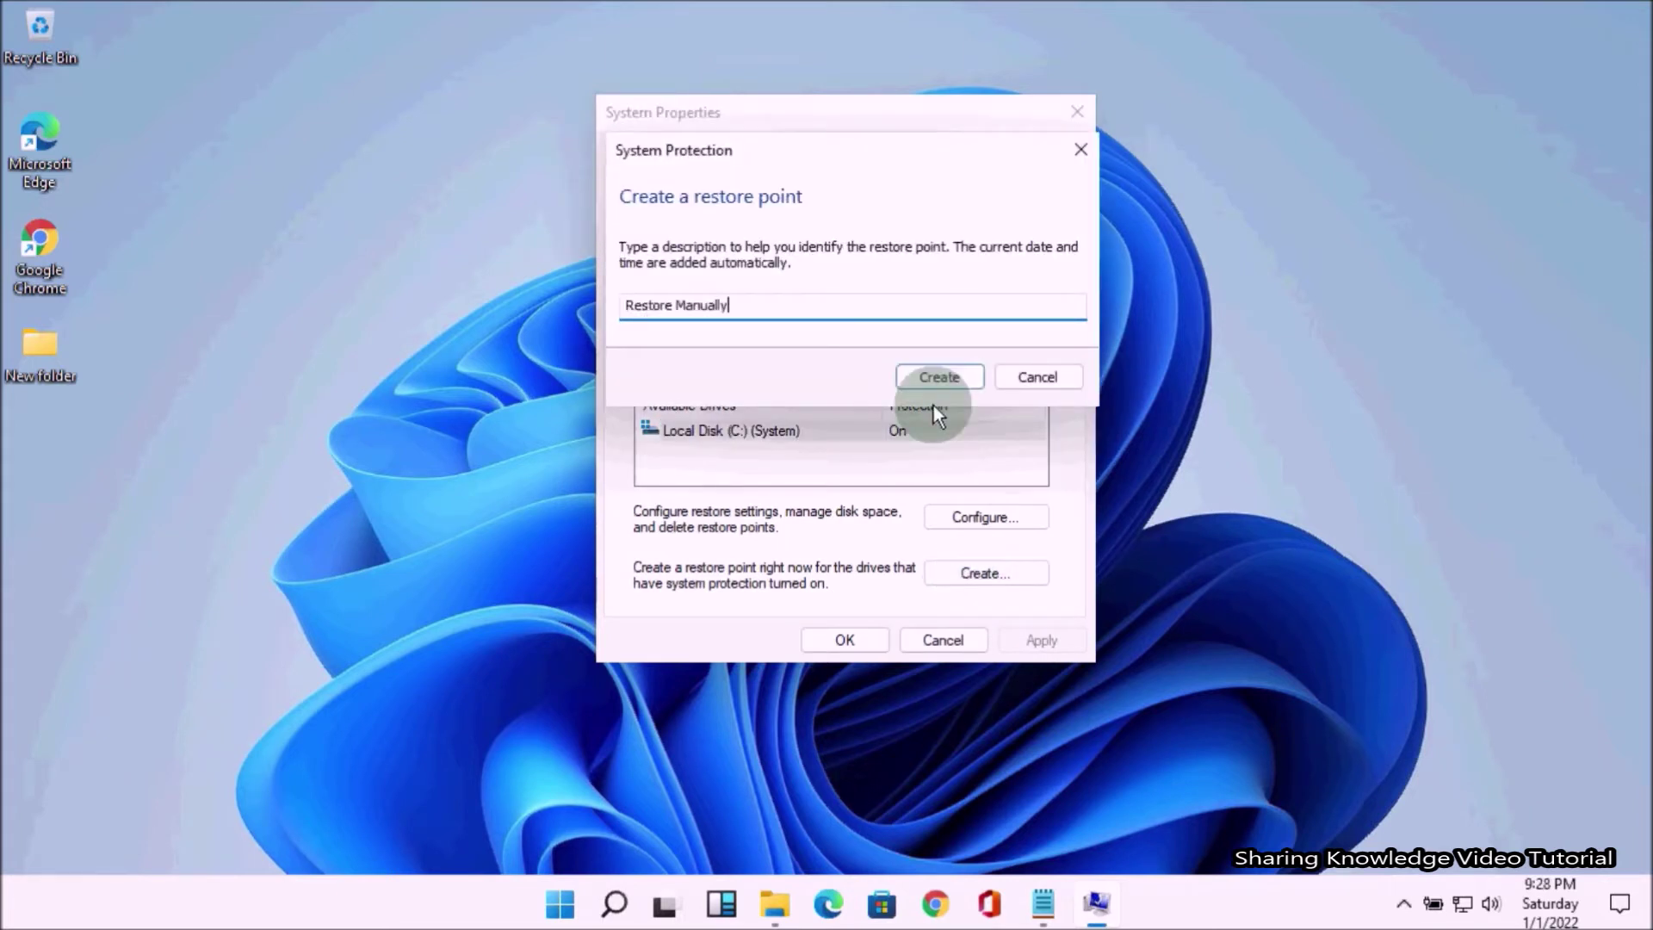
double_click(701, 305)
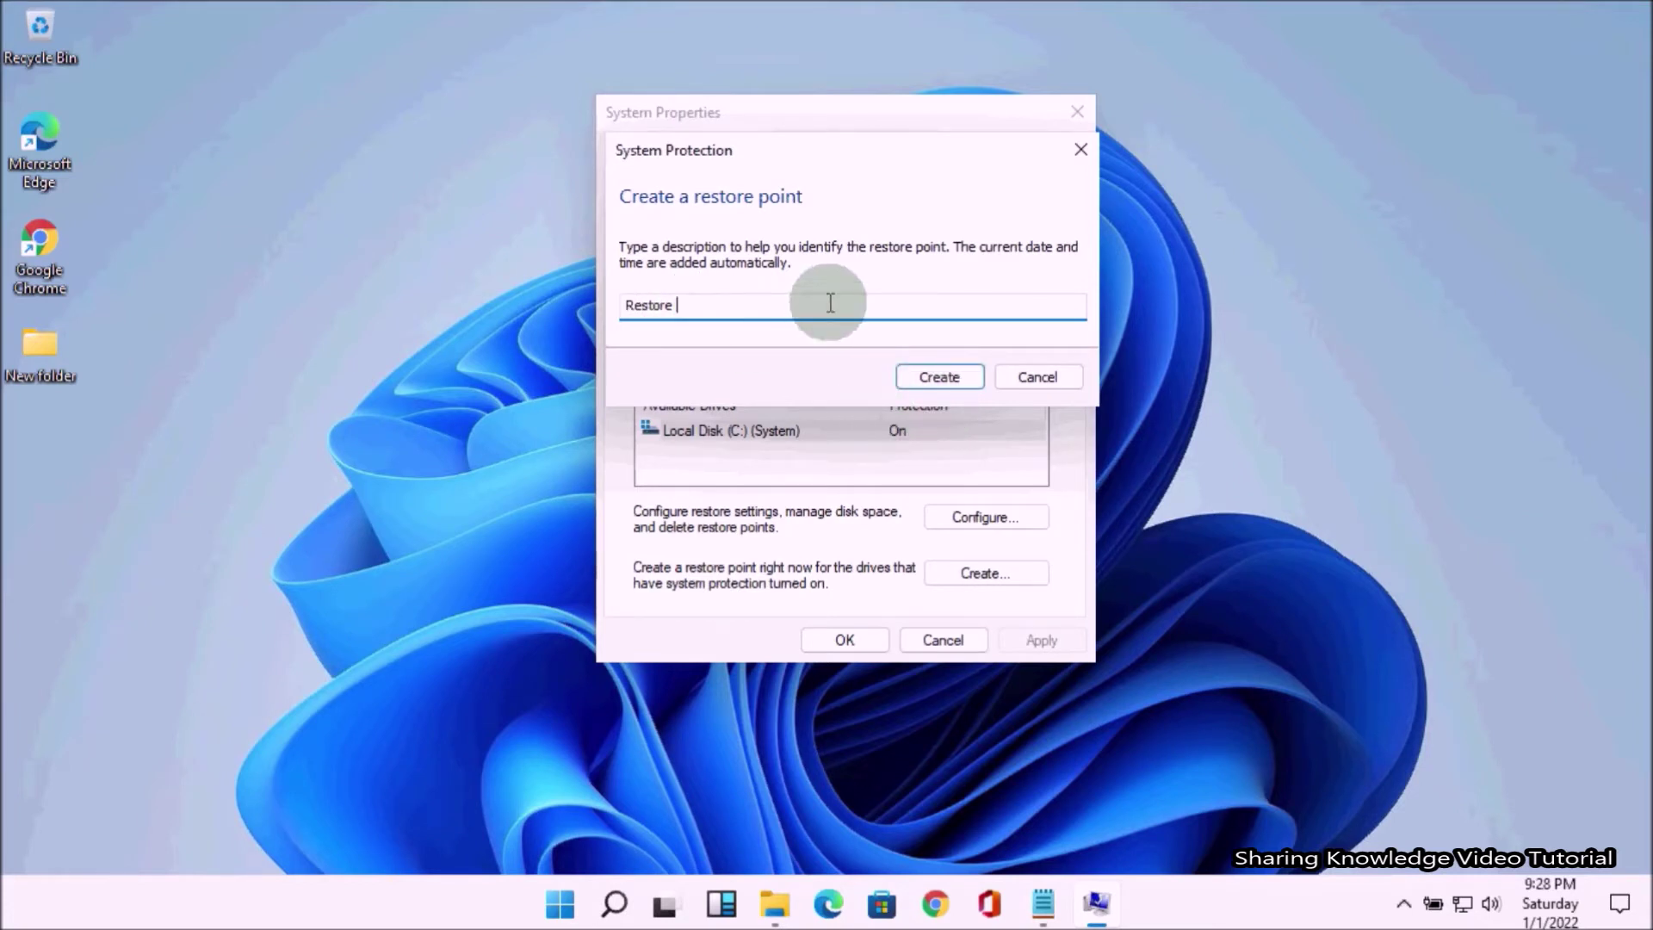
left_click(924, 376)
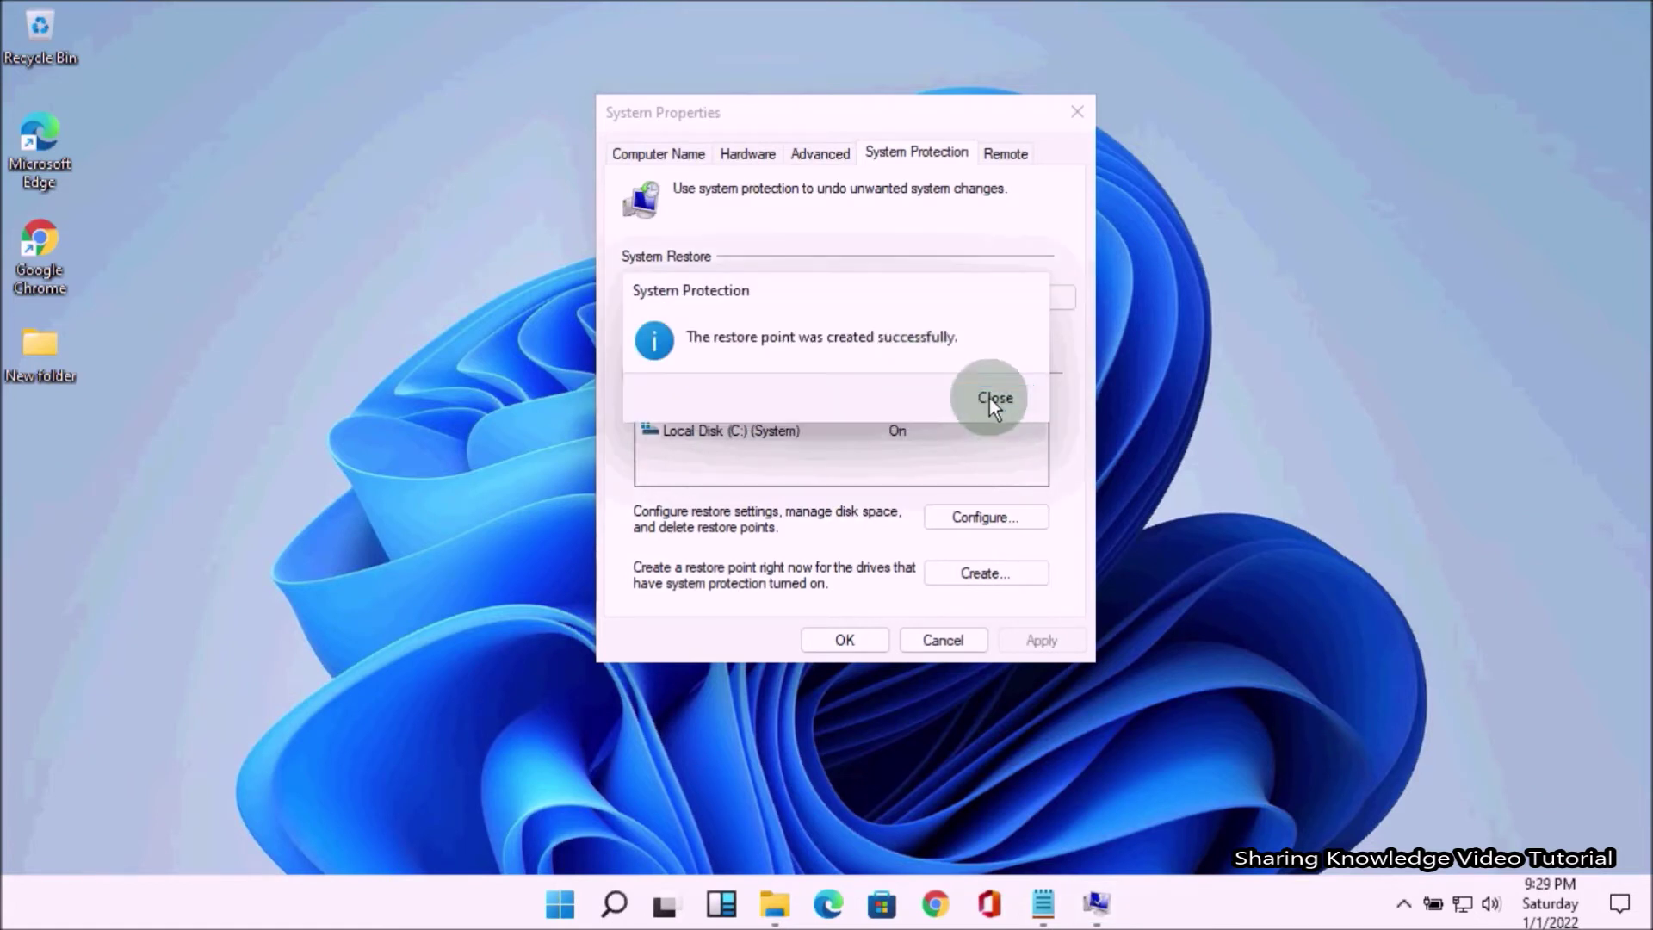
left_click(990, 398)
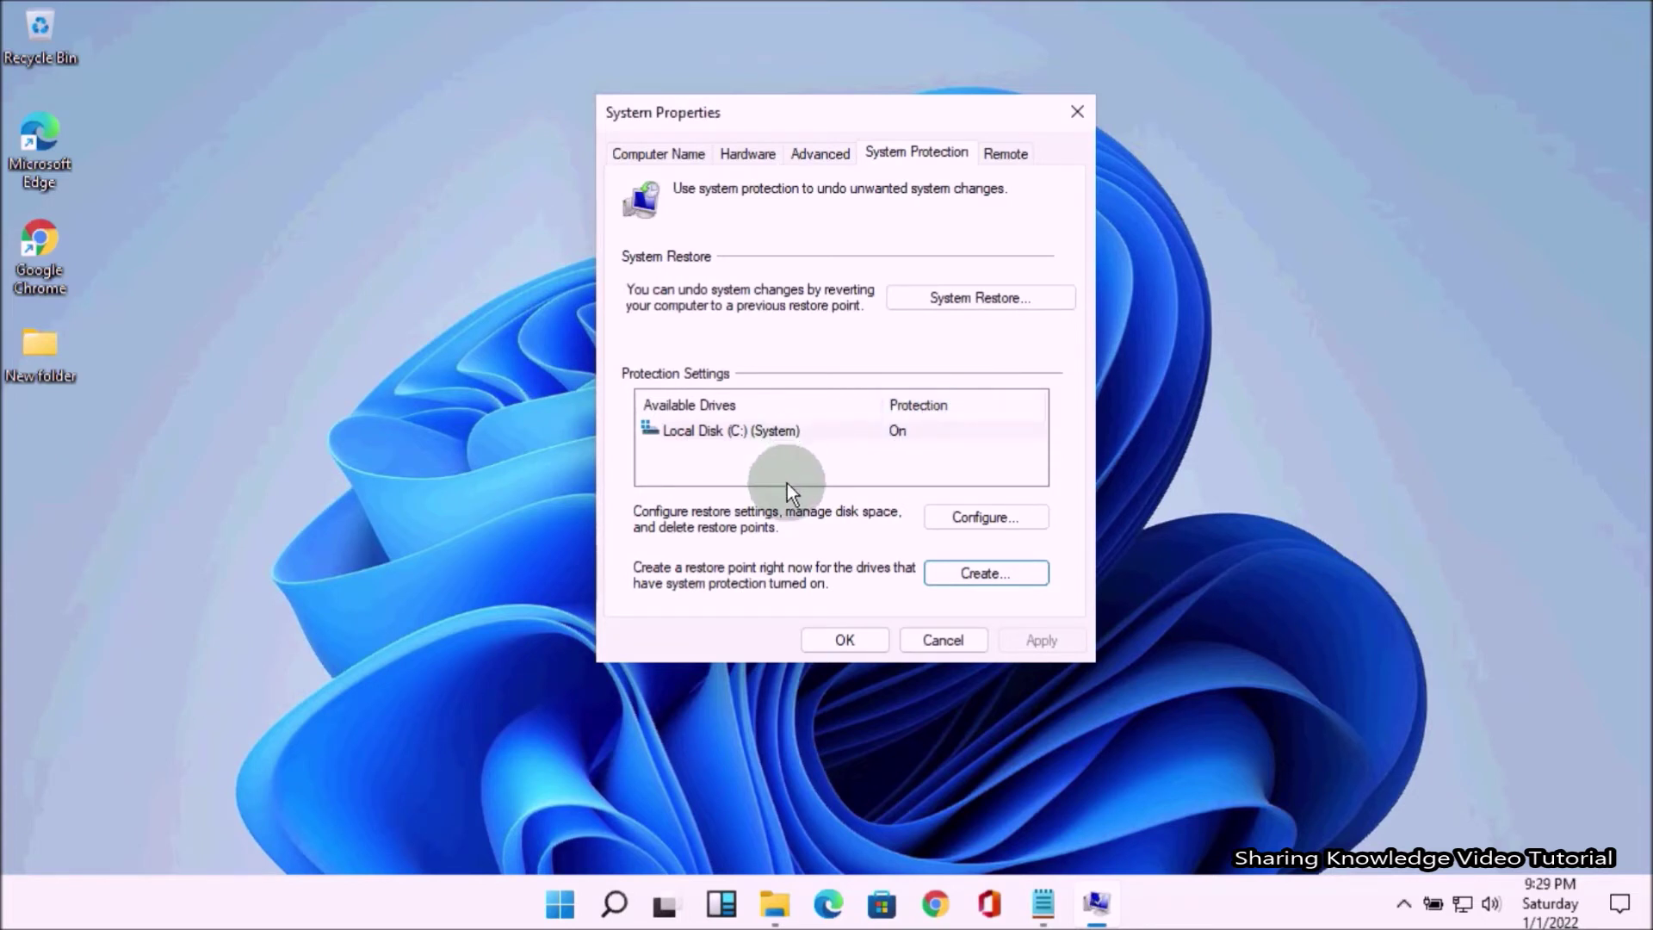
Start the System Restore wizard from the System Protection tab with C: selected
left_click(851, 436)
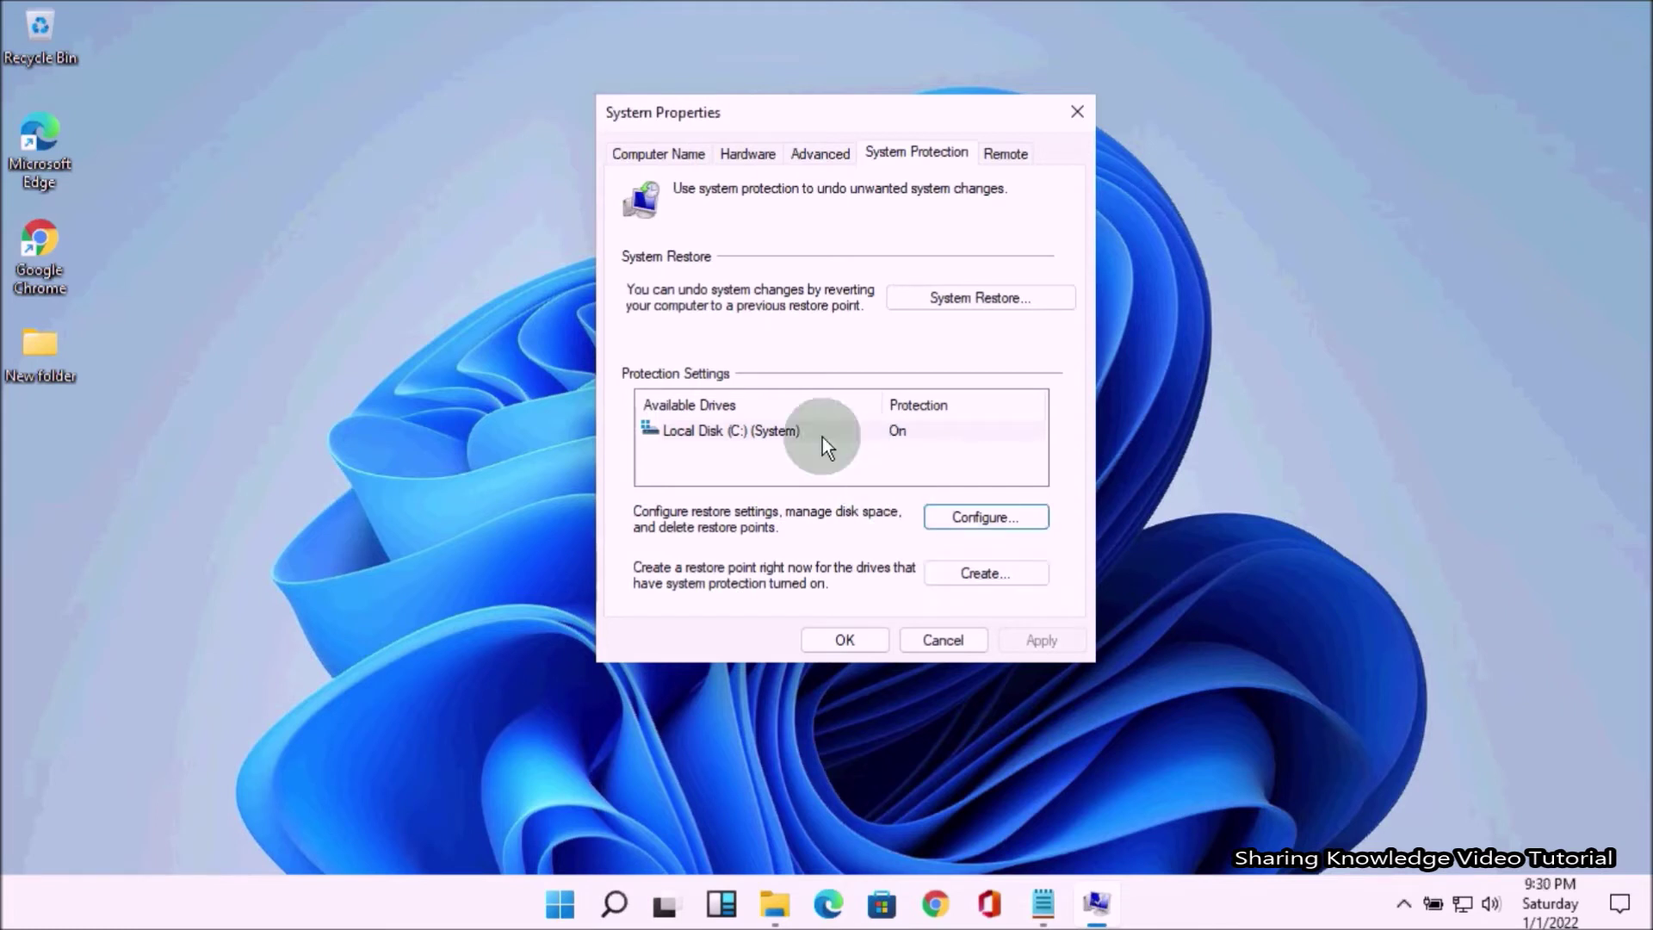
left_click(780, 432)
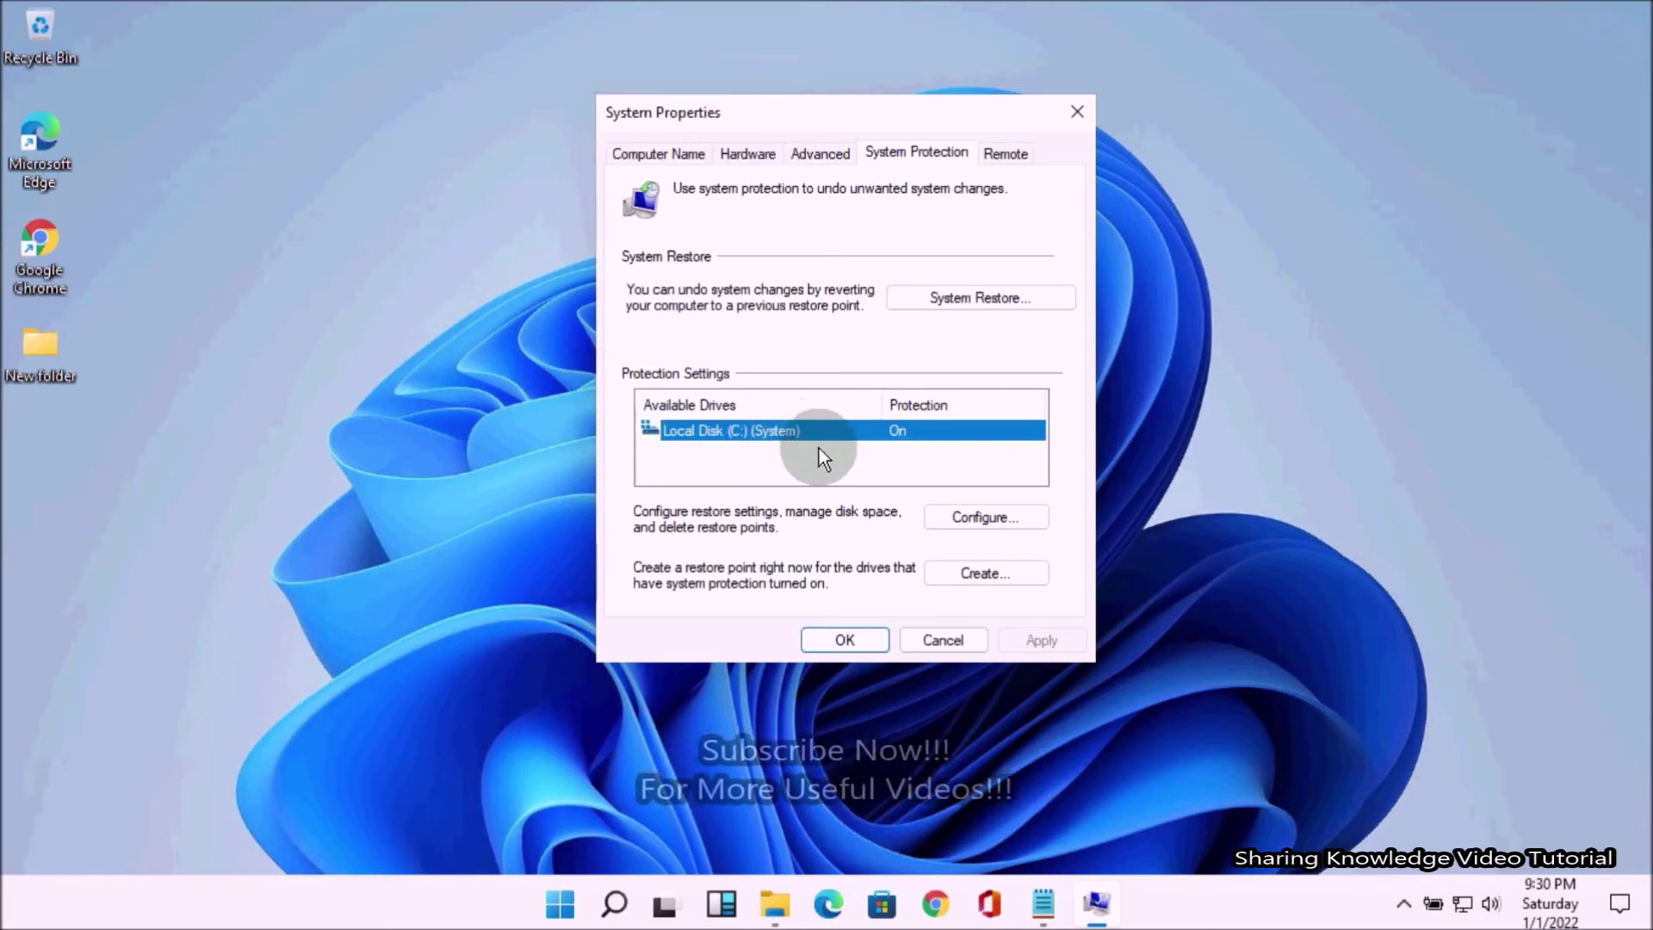
left_click(966, 298)
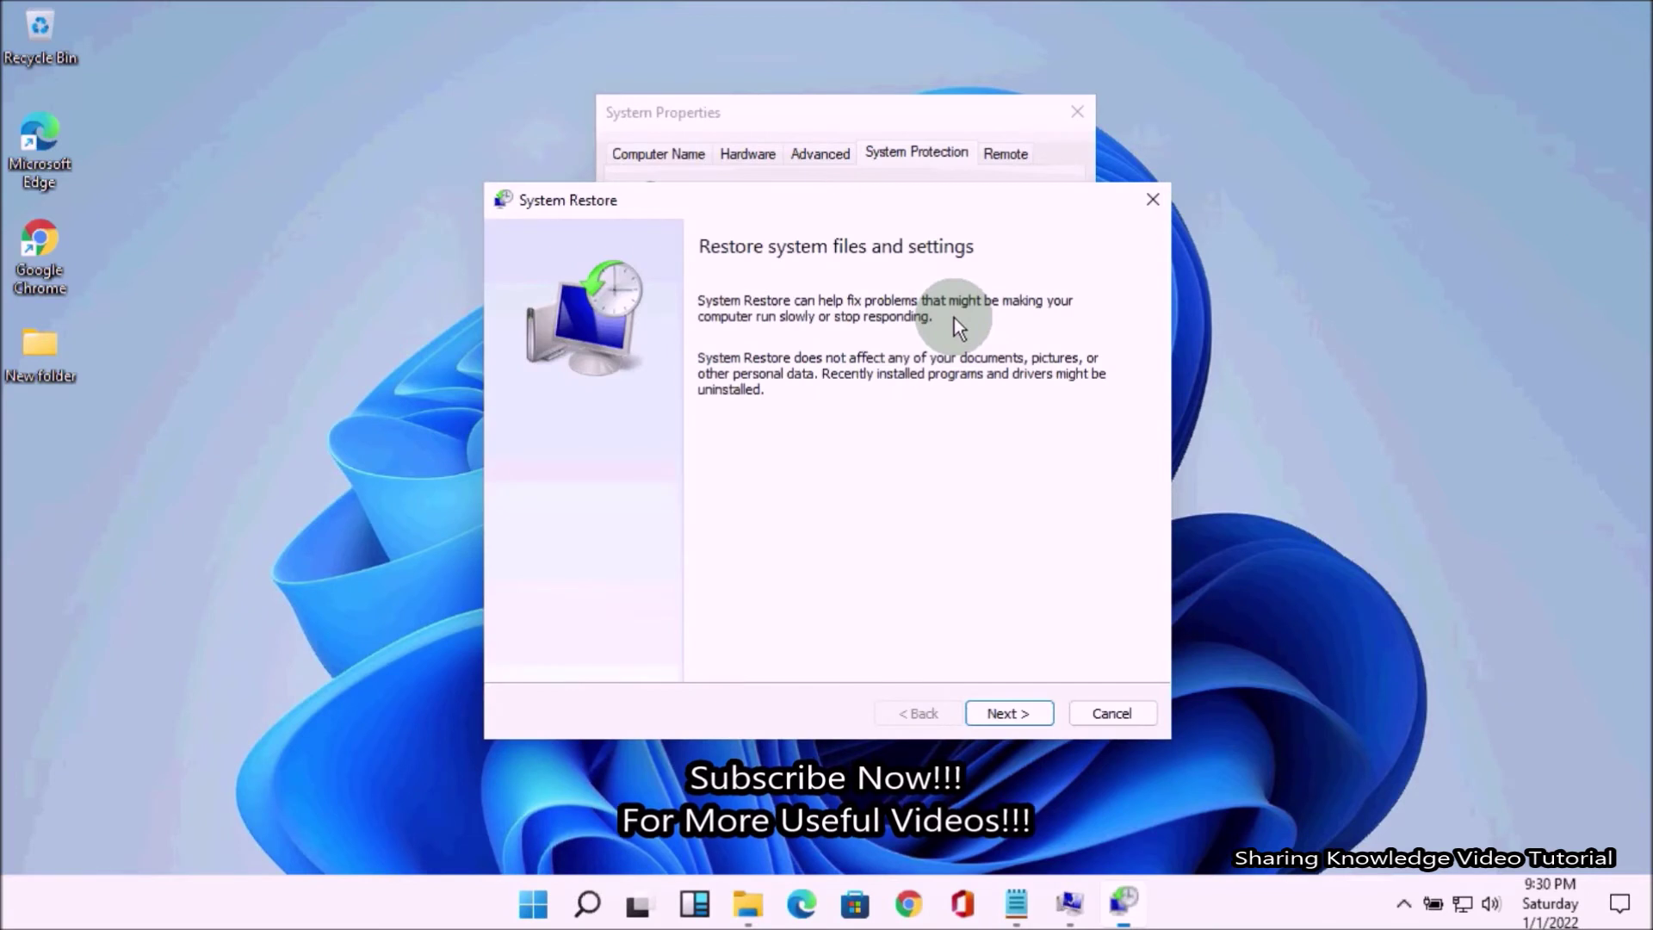
Select the 1/1/2022 9:28:48 PM Restore point and scan to confirm no affected programs
left_click(1019, 713)
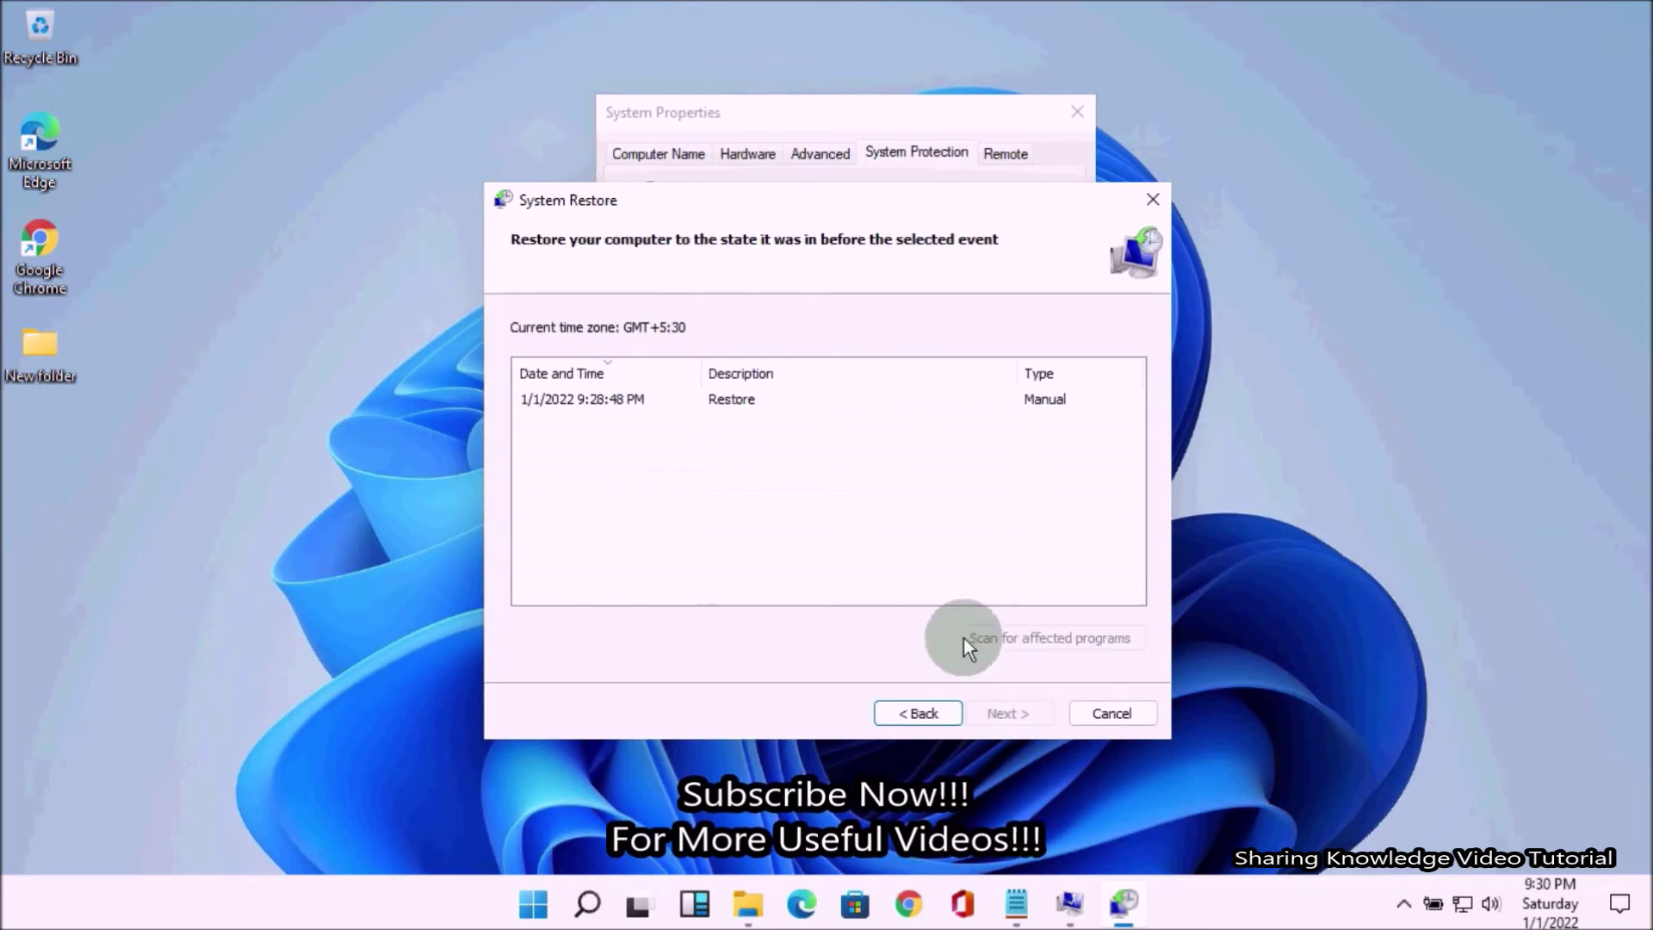
left_click(738, 406)
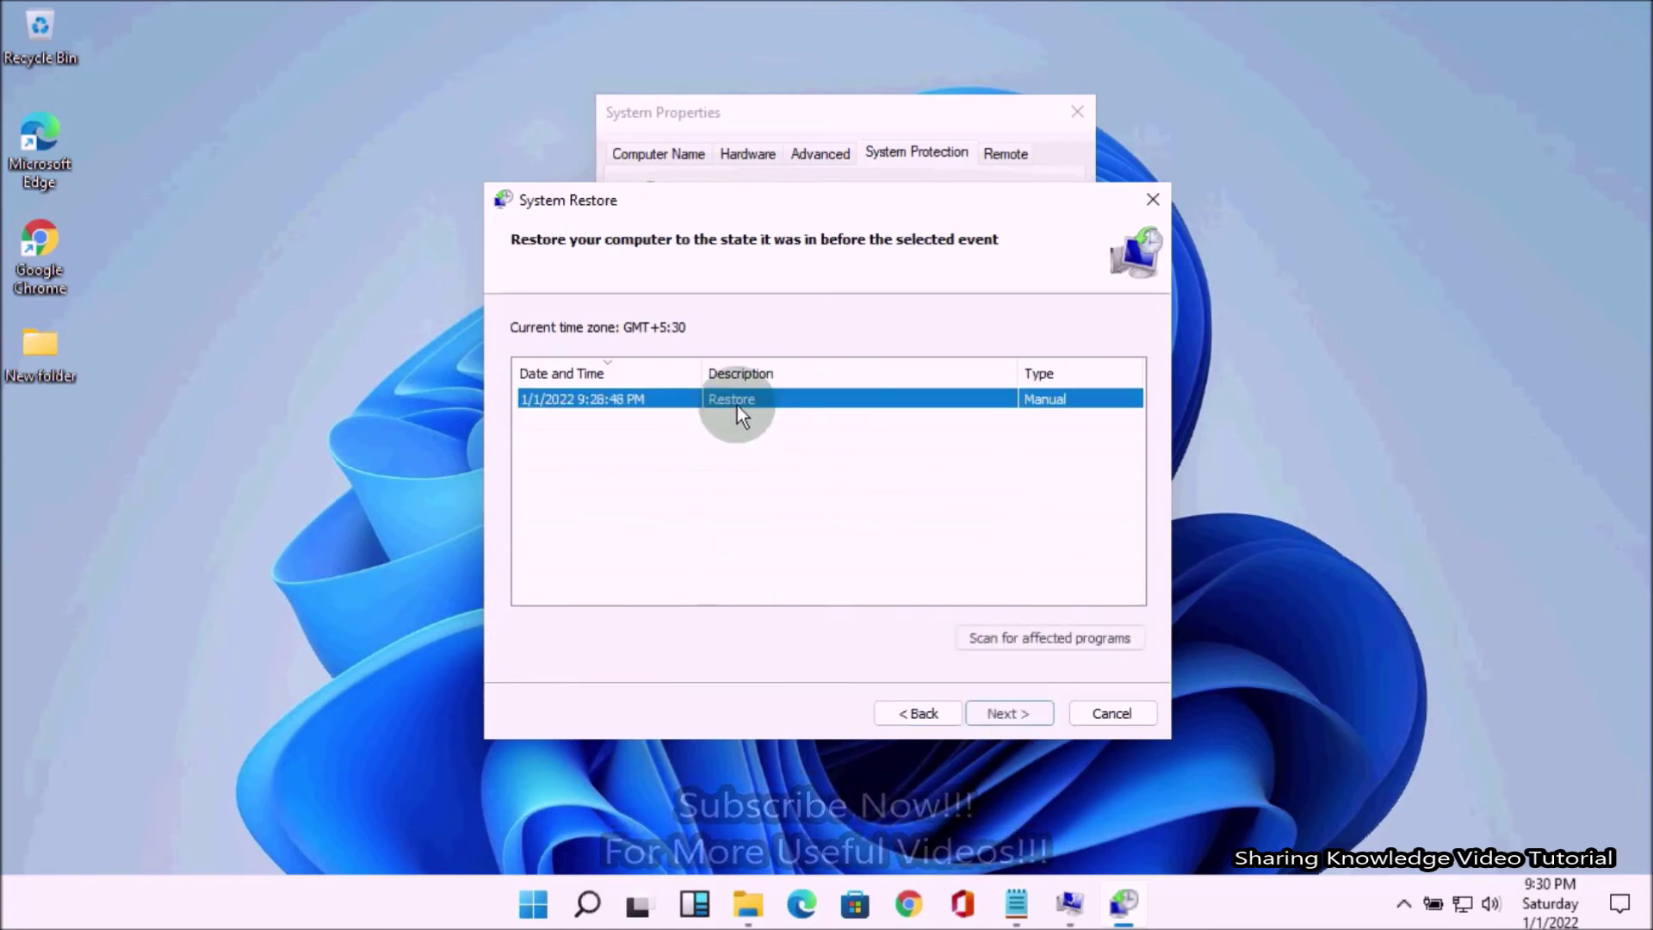
left_click(1014, 712)
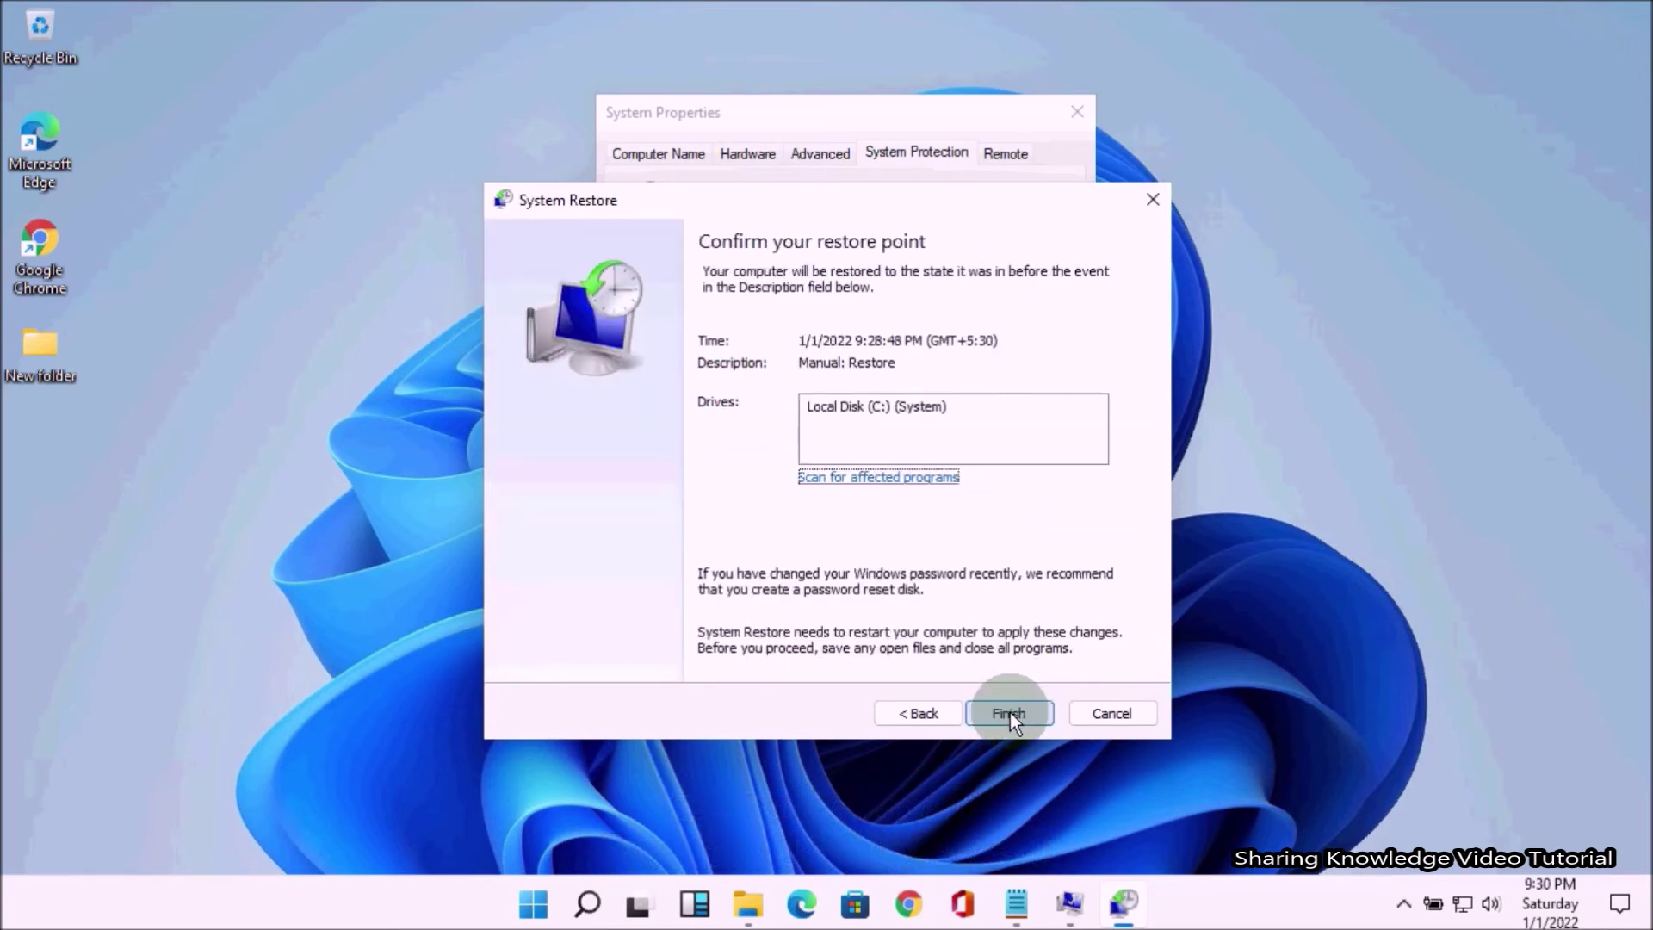
left_click(879, 478)
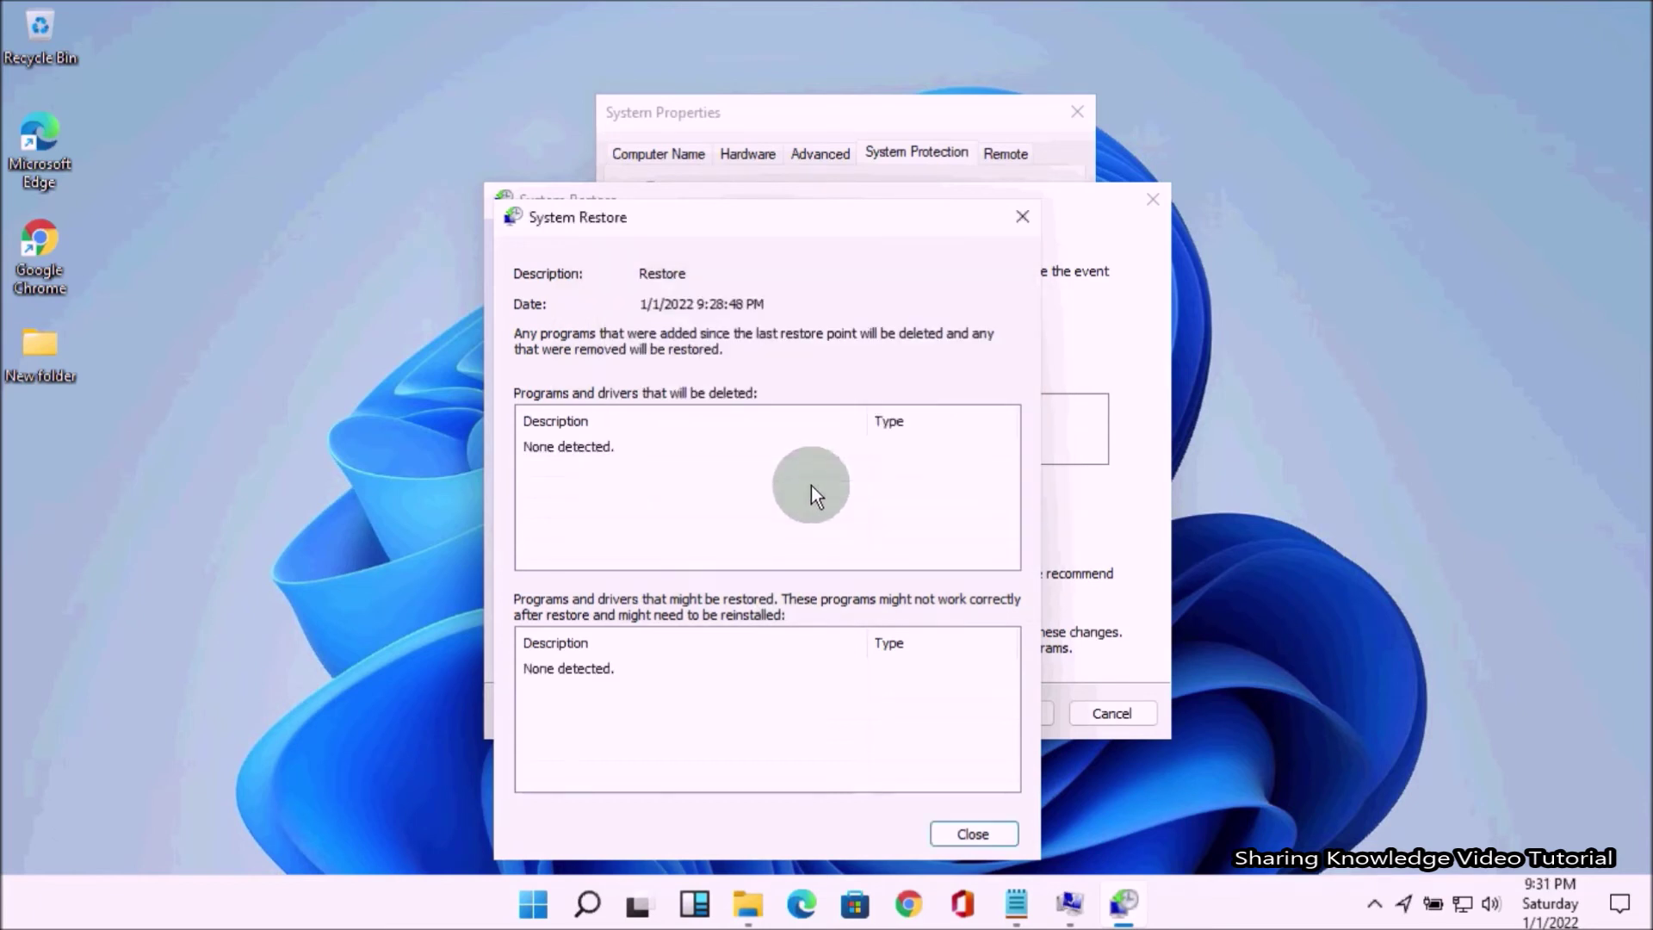
left_click(987, 832)
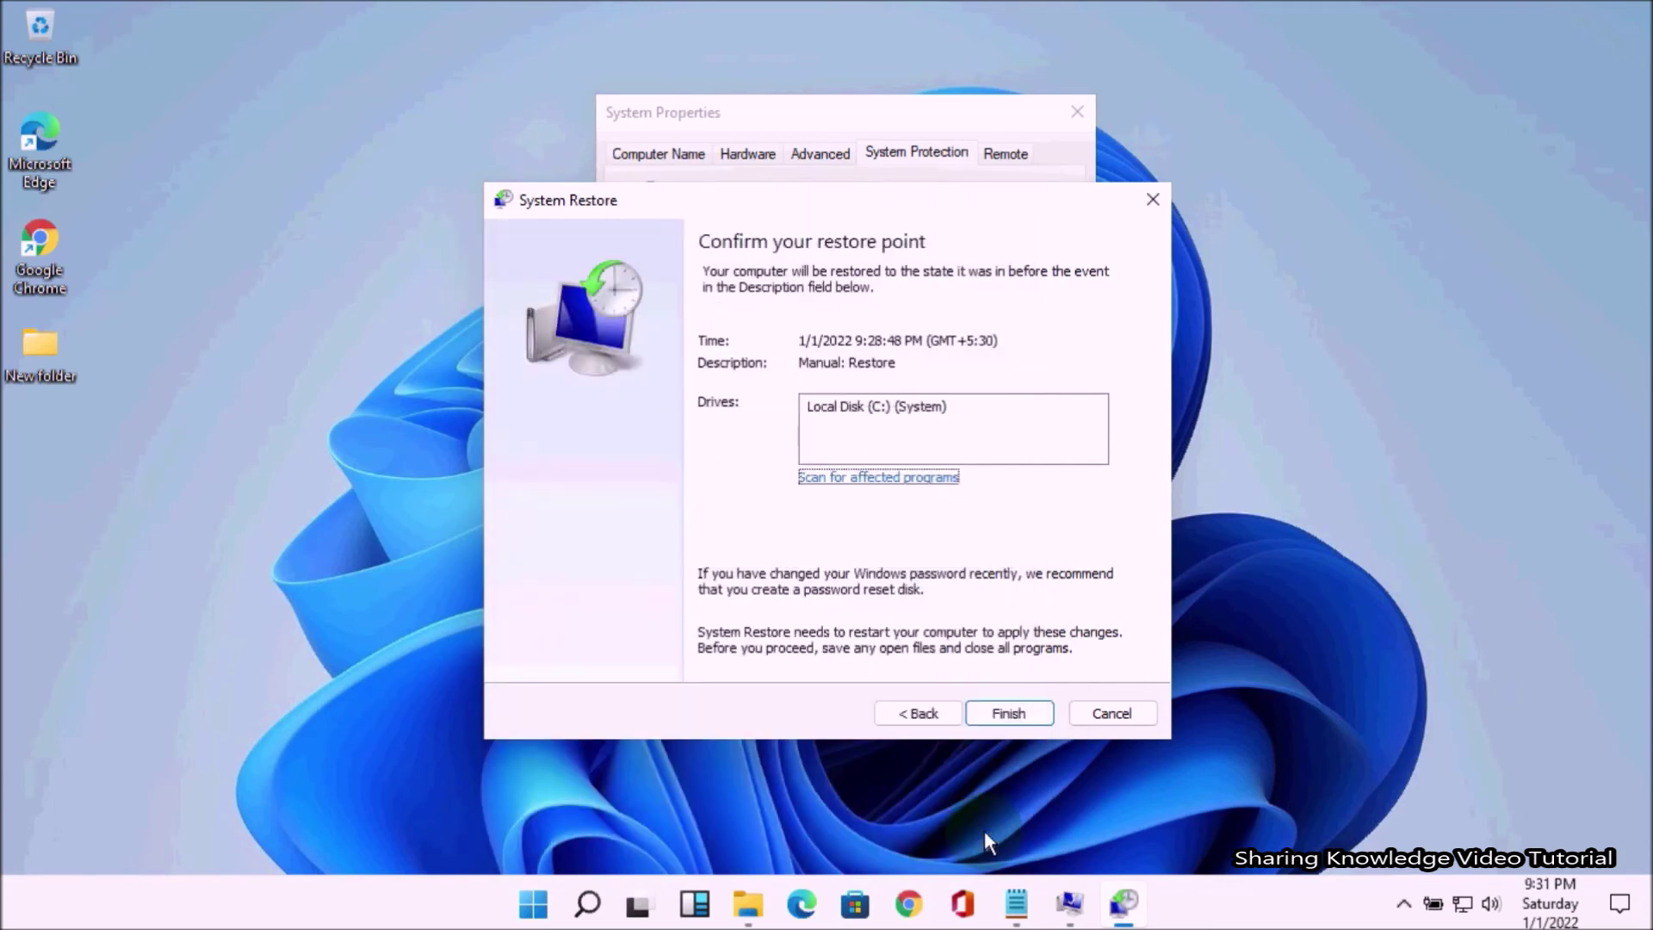
Finish the wizard and confirm Yes to run the uninterruptible restore to the chosen point
left_click(1004, 722)
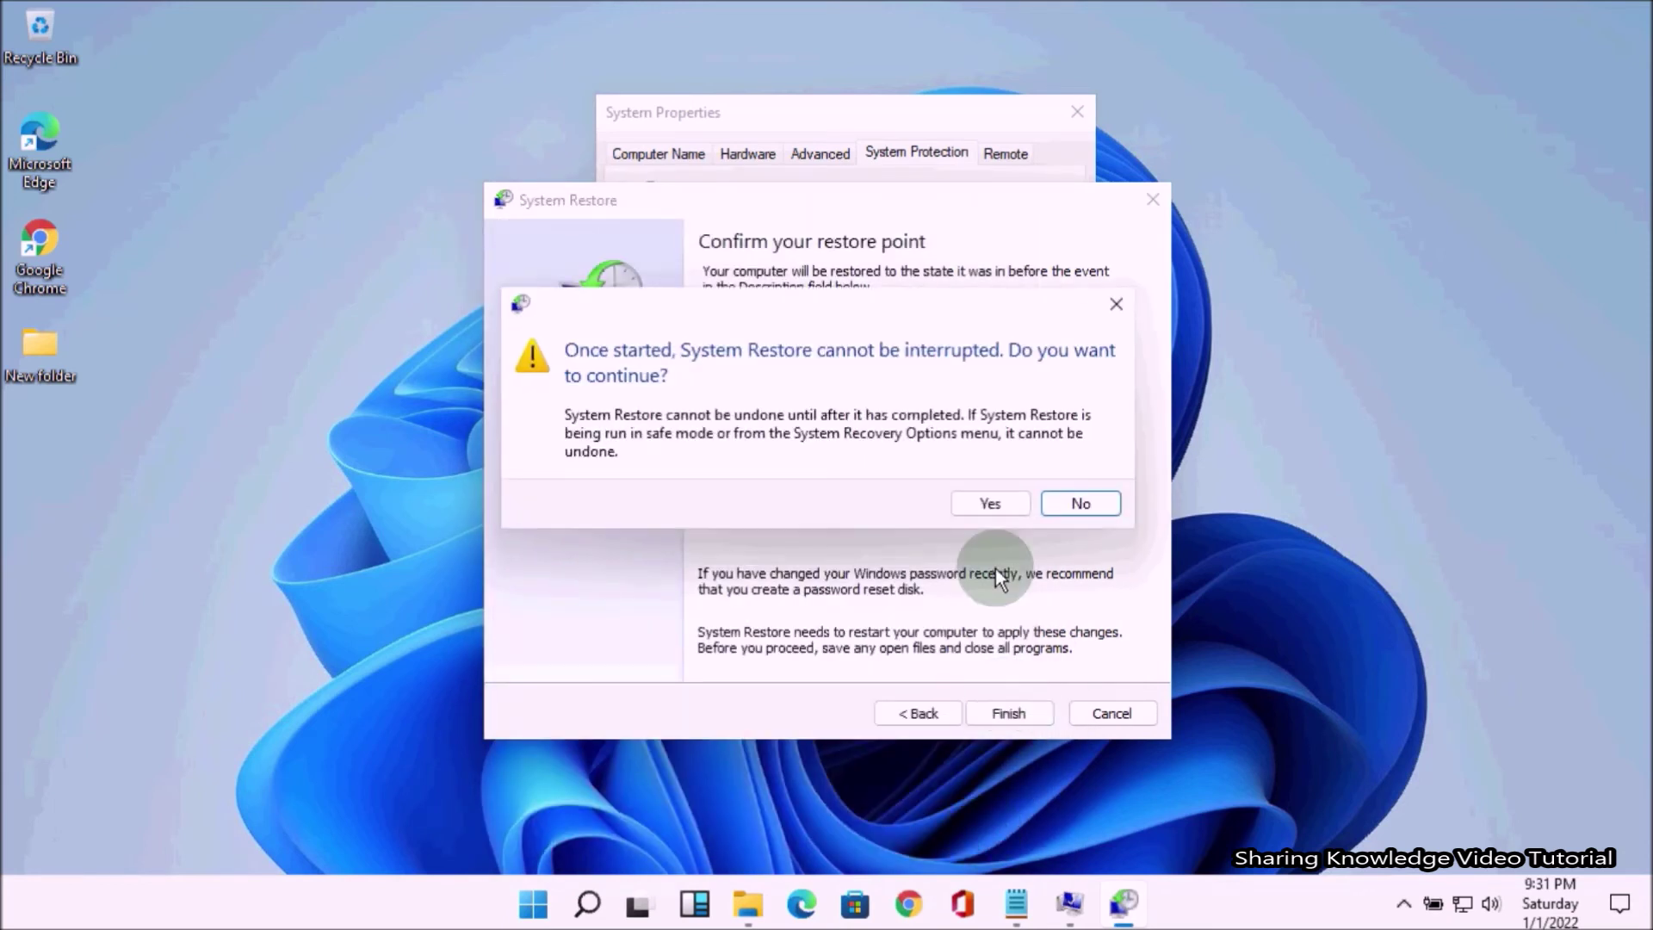
left_click(985, 502)
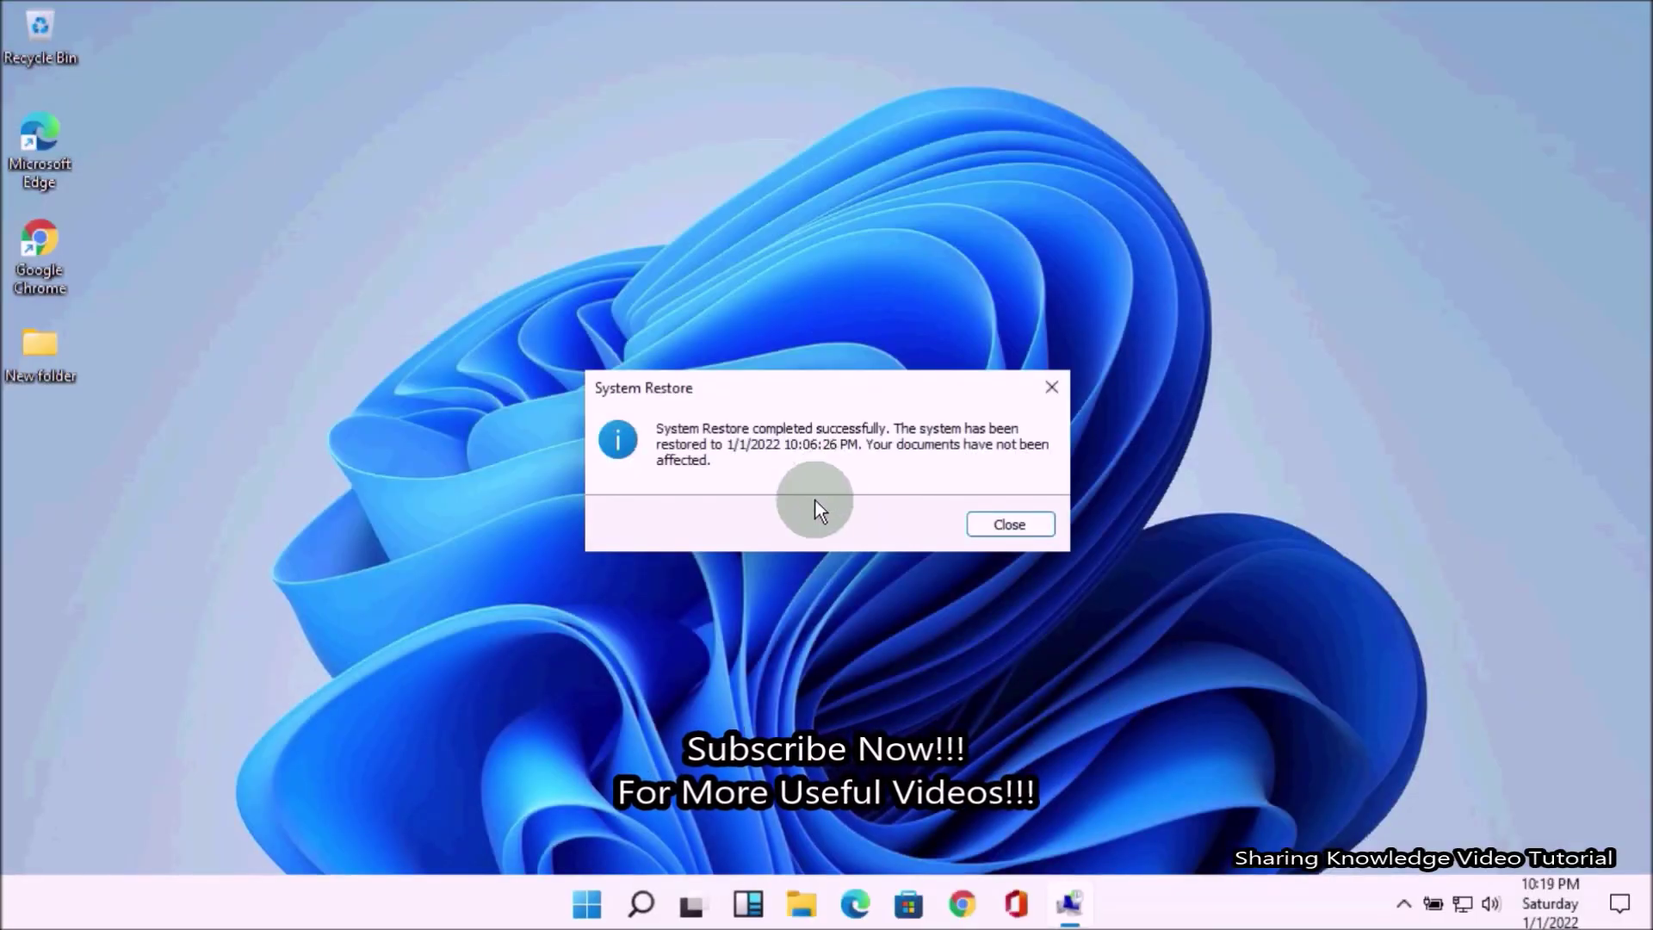
Close the System Restore success message, leaving the desktop clear
left_click(1014, 524)
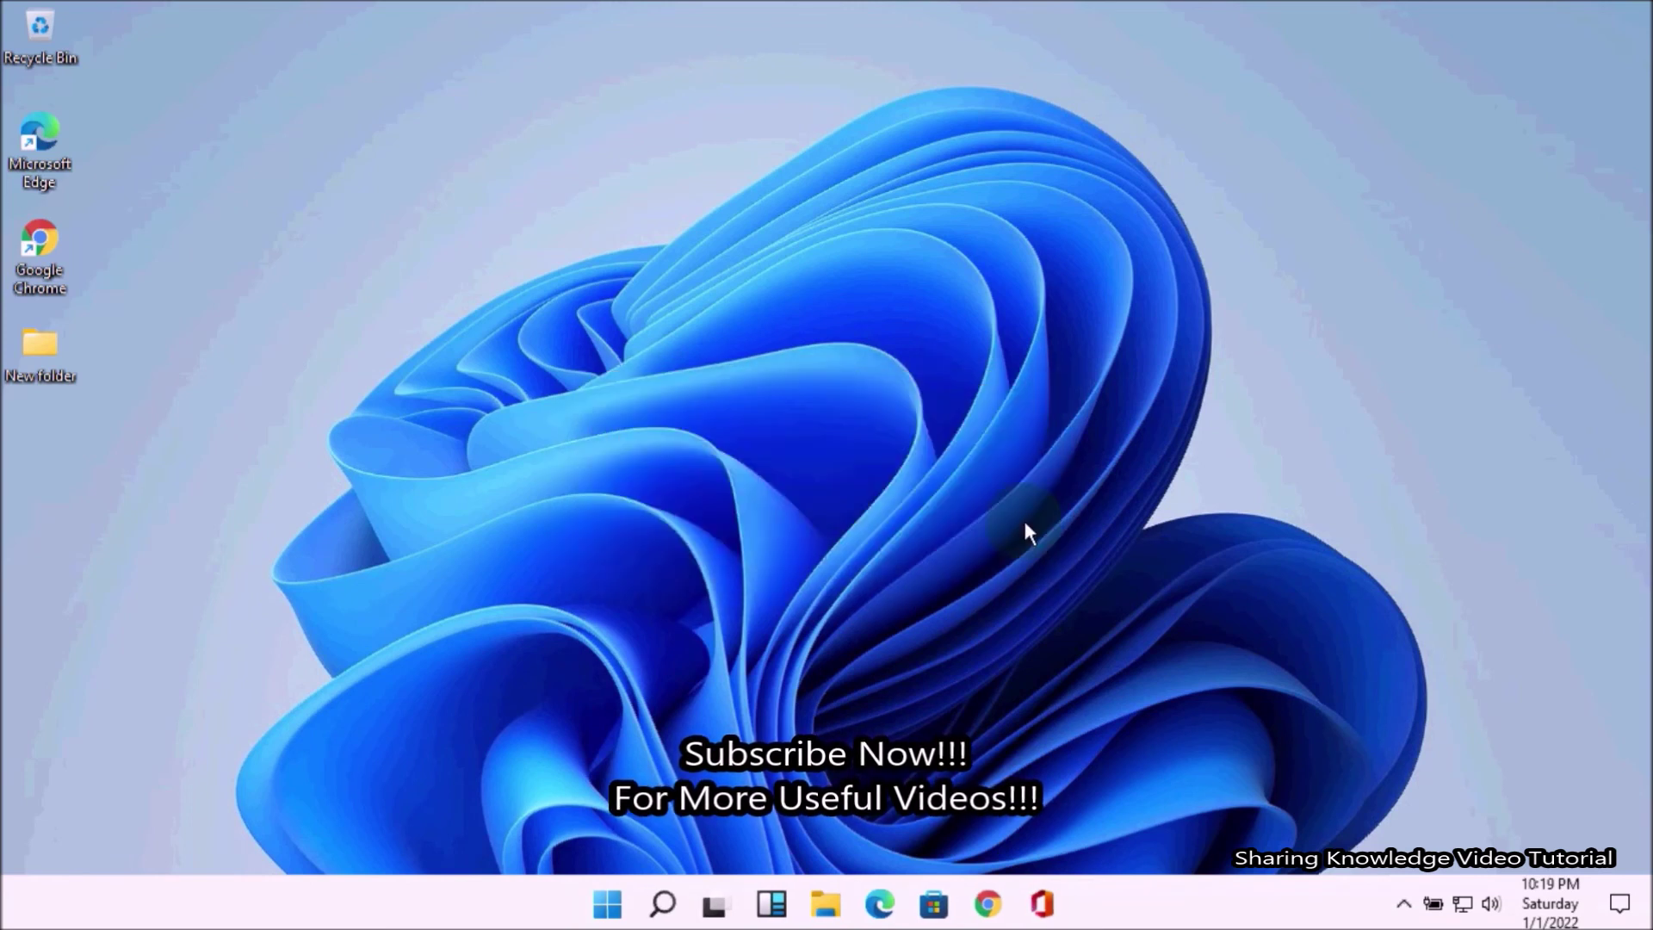